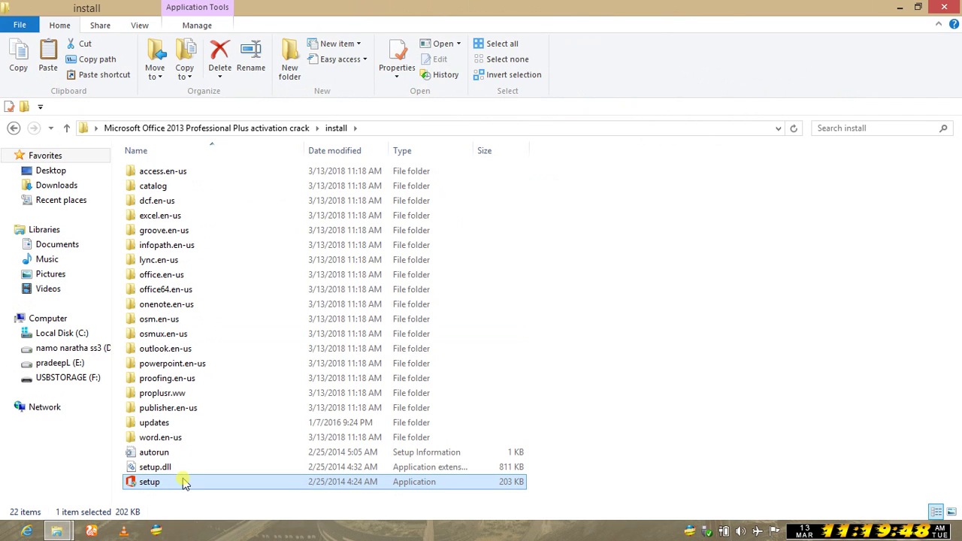
# Run the Office setup file from the install folder, accept the license terms and choose a customized installation.
pyautogui.doubleClick(183, 481)
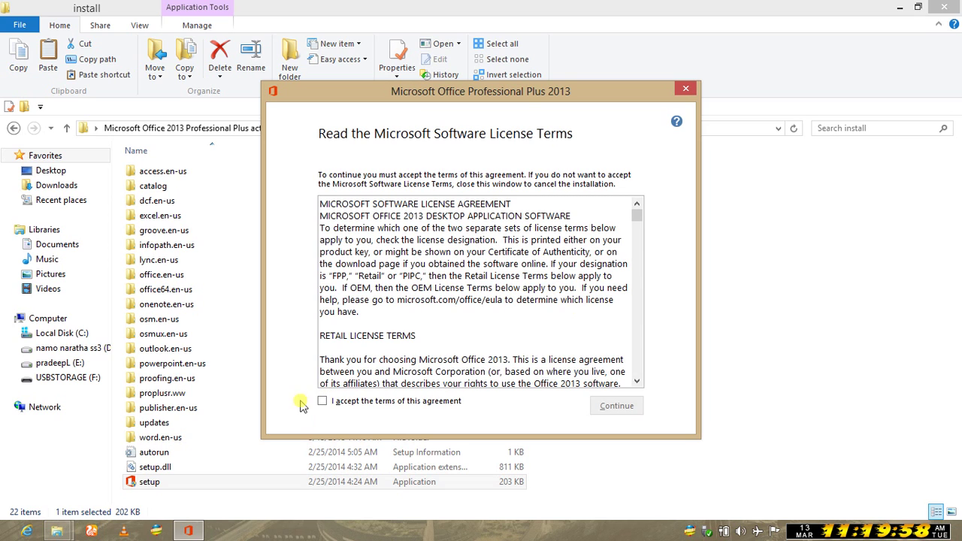
pyautogui.click(323, 402)
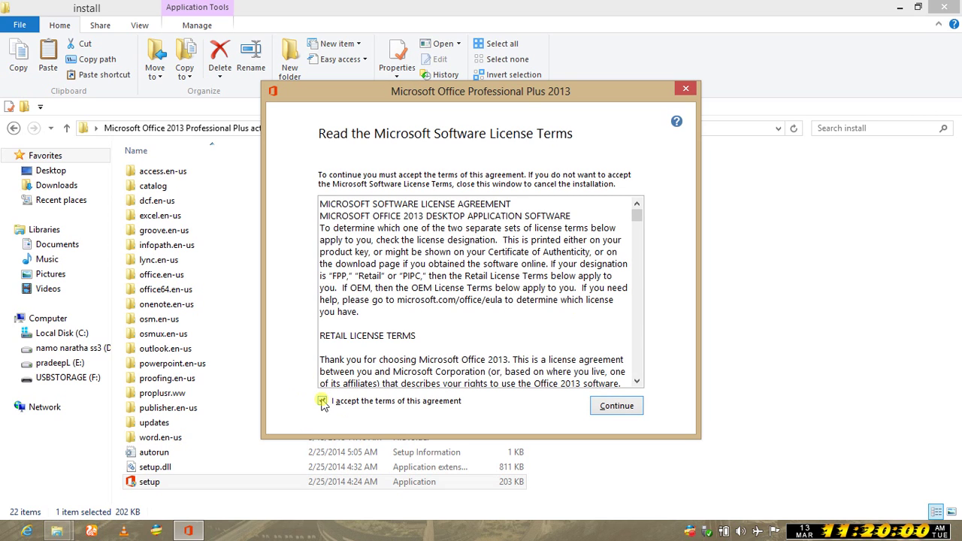
pyautogui.click(627, 405)
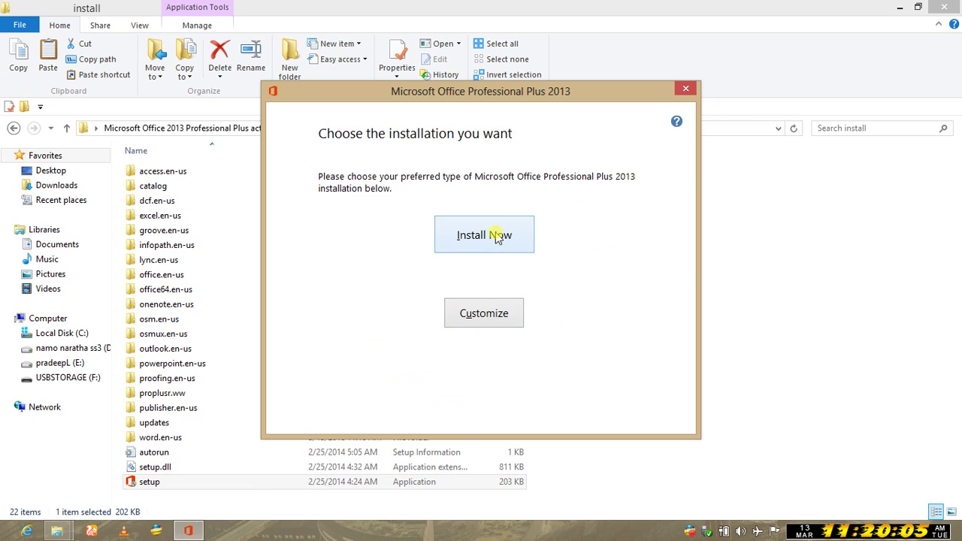
pyautogui.click(485, 317)
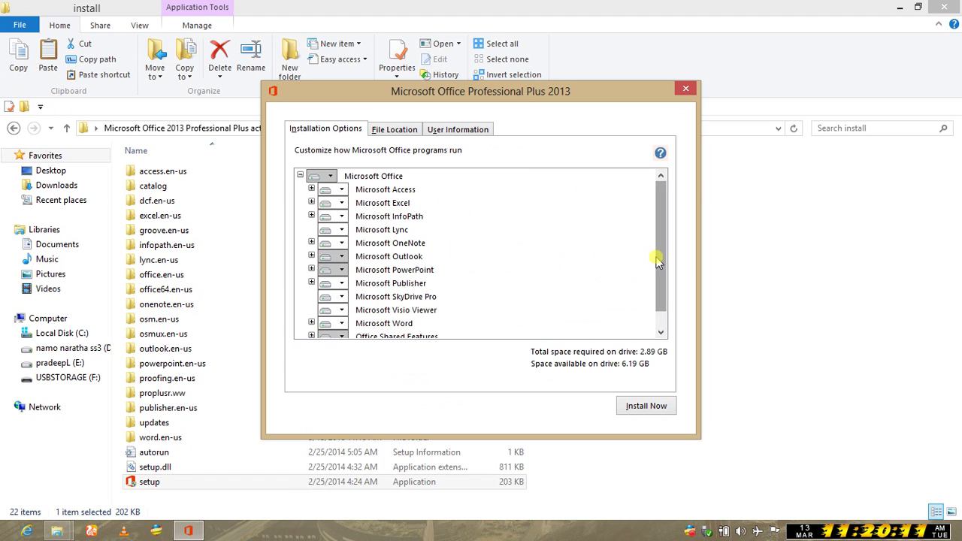
# Set Microsoft InfoPath to Not Available and start the Office installation.
pyautogui.moveTo(659, 251); pyautogui.dragTo(671, 222)
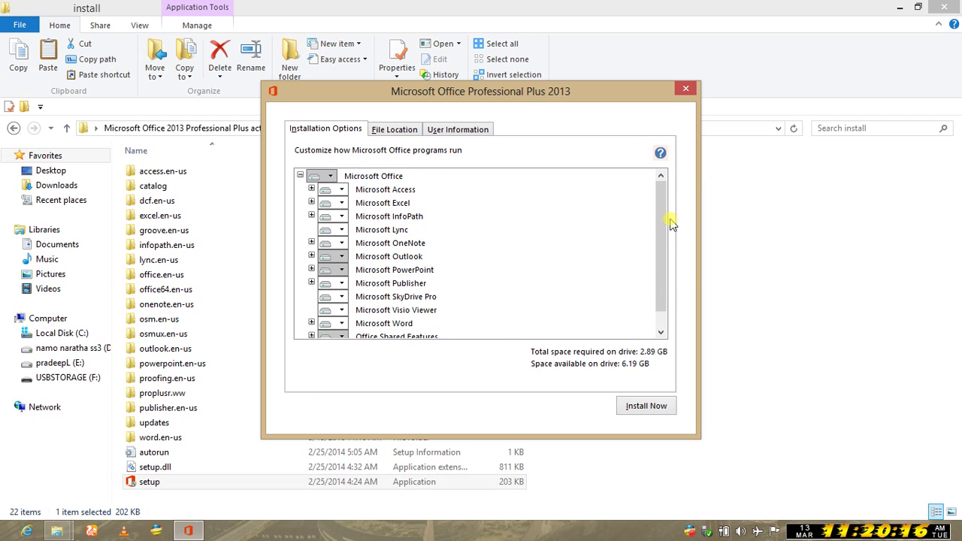
pyautogui.click(337, 216)
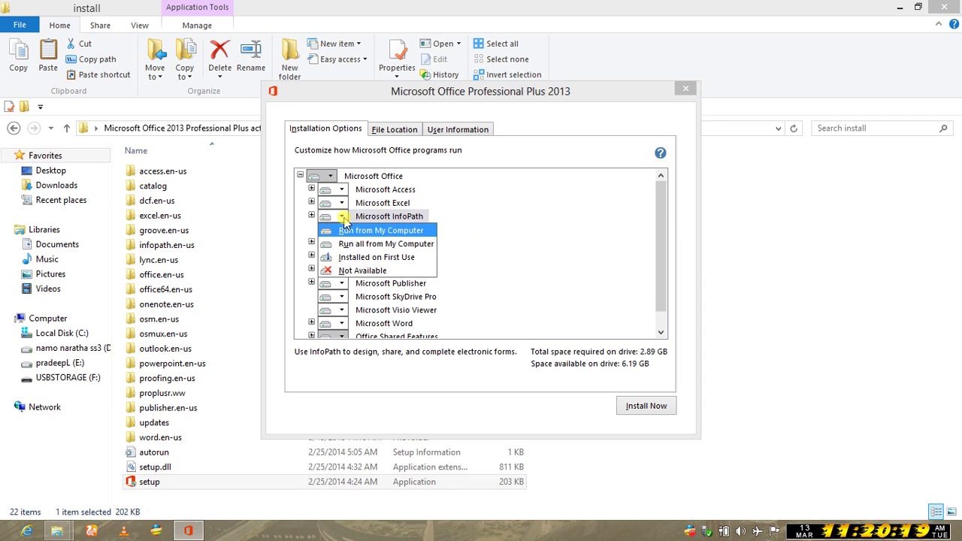
pyautogui.click(353, 272)
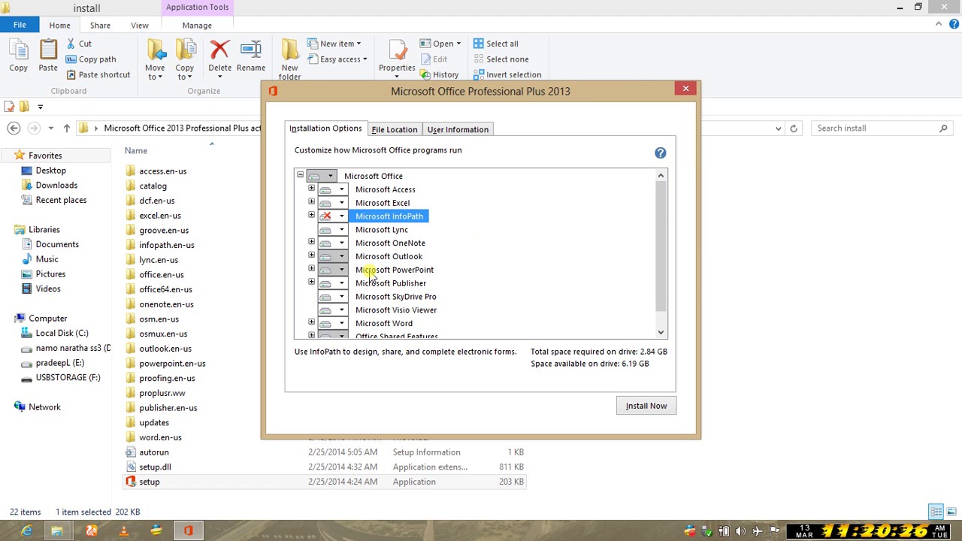
pyautogui.click(637, 406)
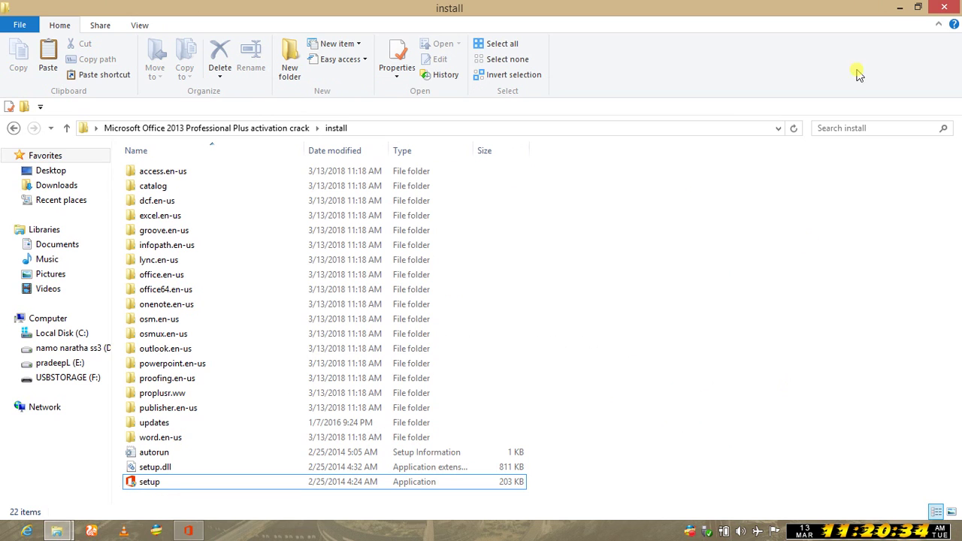
# Minimize the install folder window and move the installer window higher on the desktop.
pyautogui.click(898, 7)
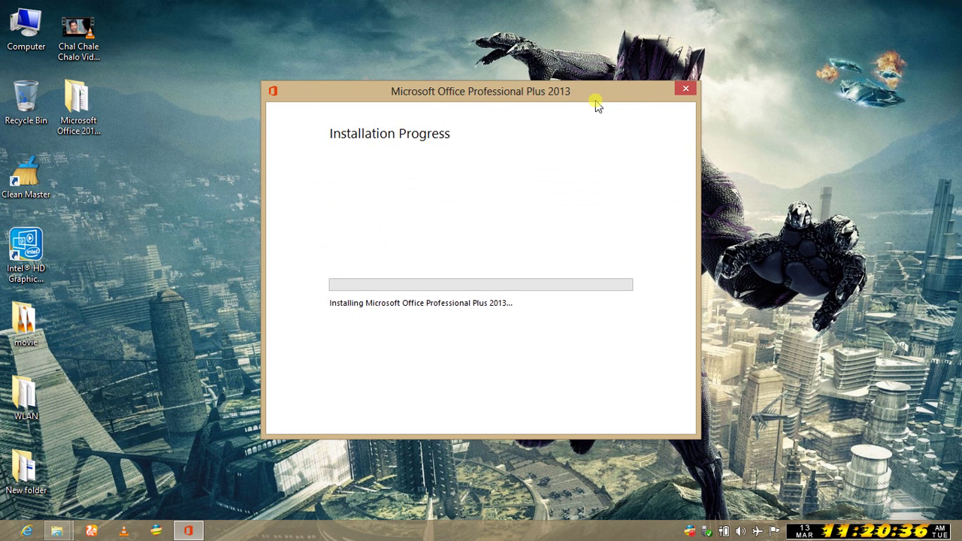
pyautogui.moveTo(565, 98); pyautogui.dragTo(577, 55)
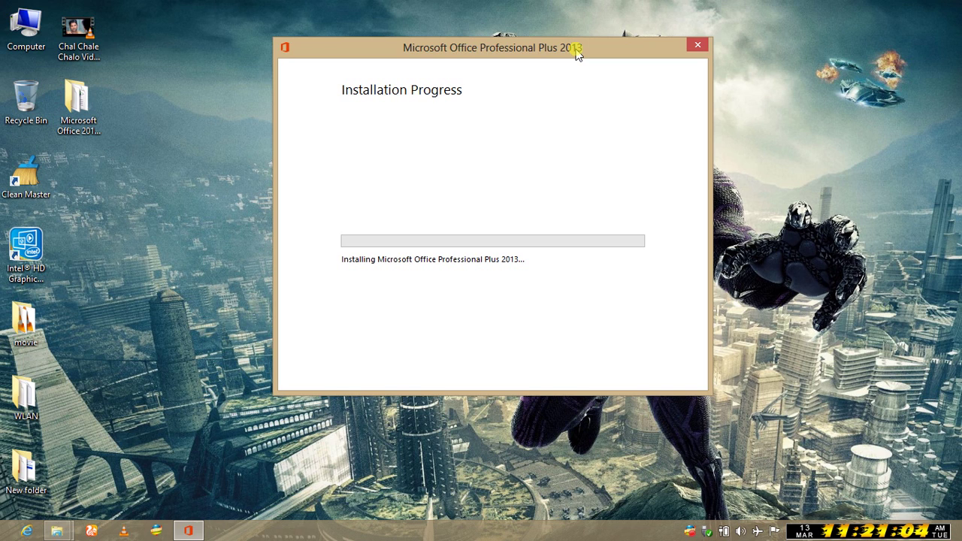
pyautogui.click(228, 118)
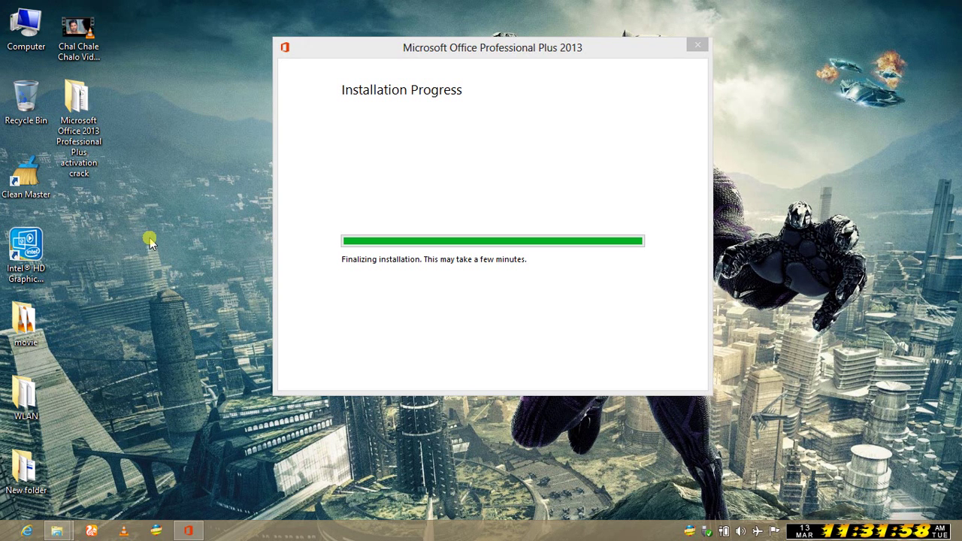
# Refresh the desktop and close the Office installer once the installation completes.
pyautogui.rightClick(170, 177)
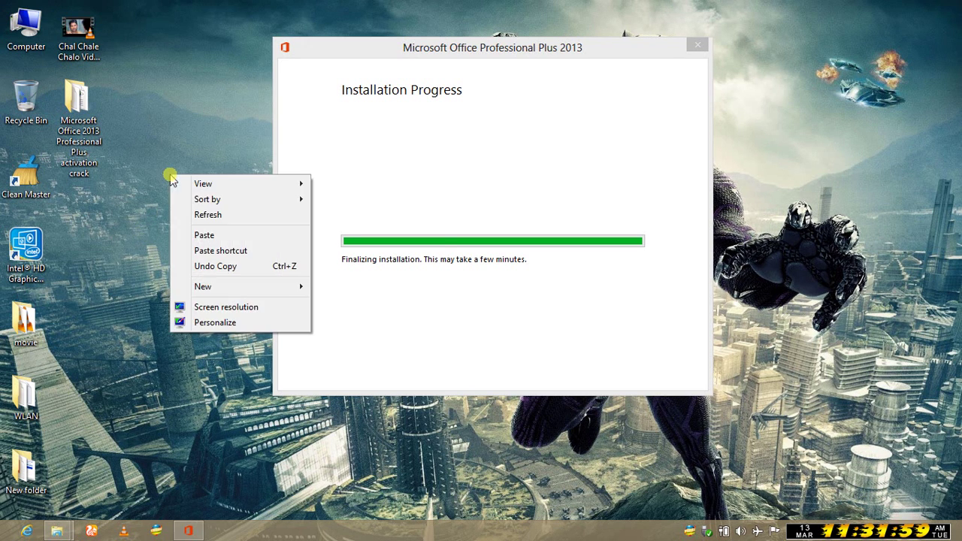
pyautogui.click(207, 215)
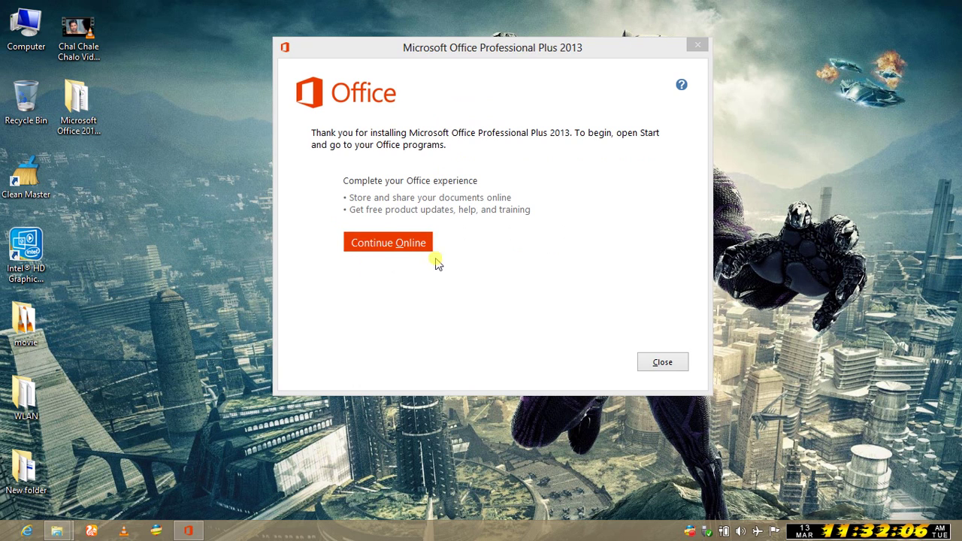
pyautogui.click(662, 362)
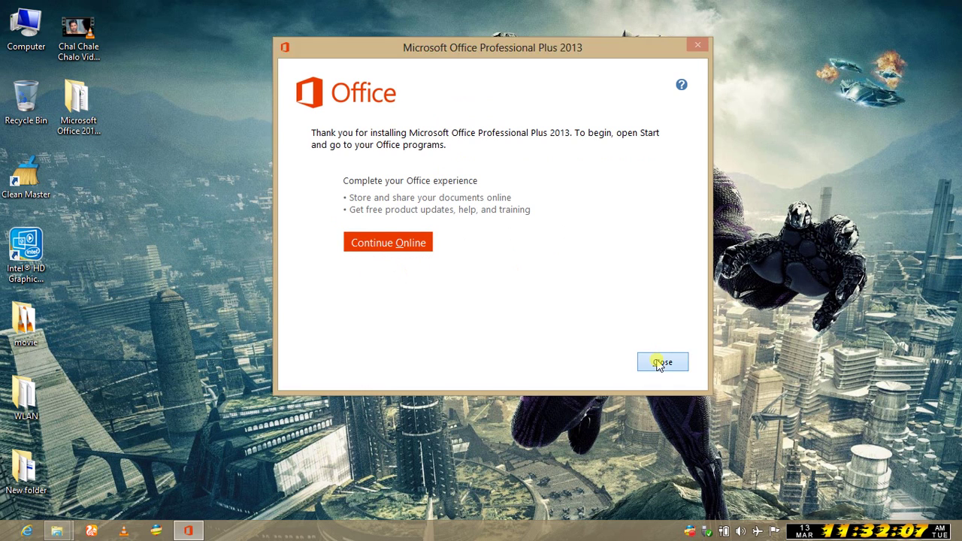
pyautogui.rightClick(475, 185)
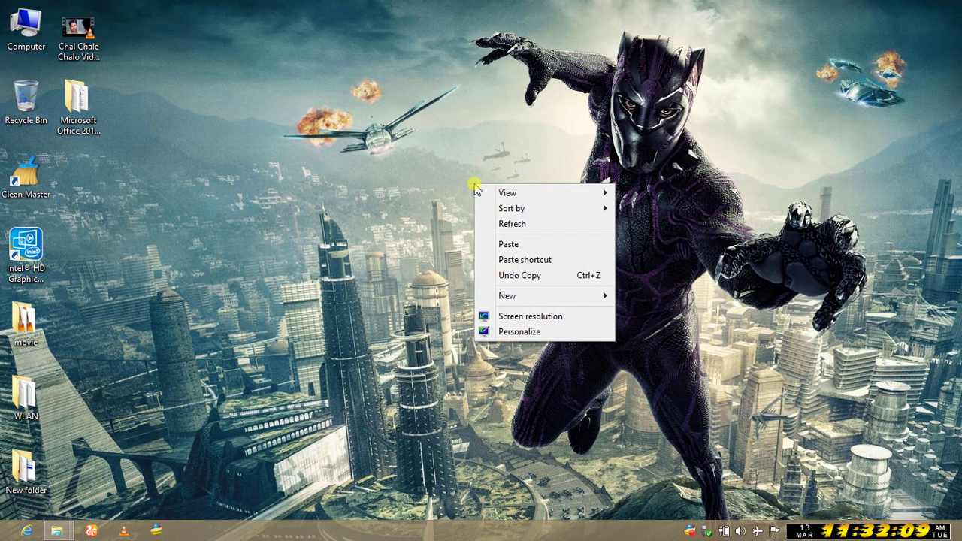
pyautogui.click(518, 223)
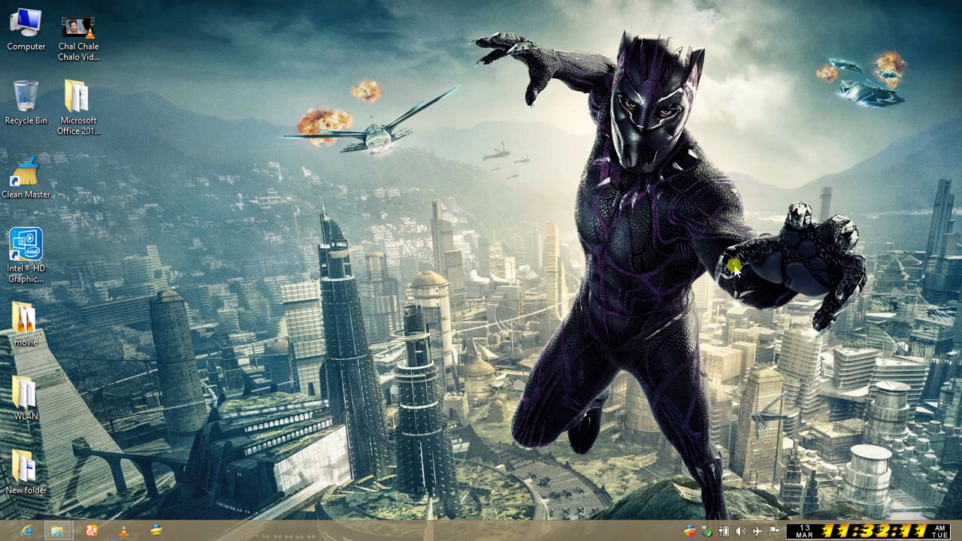
# Open Word 2013 from the Start screen and create a blank document.
pyautogui.press('super')
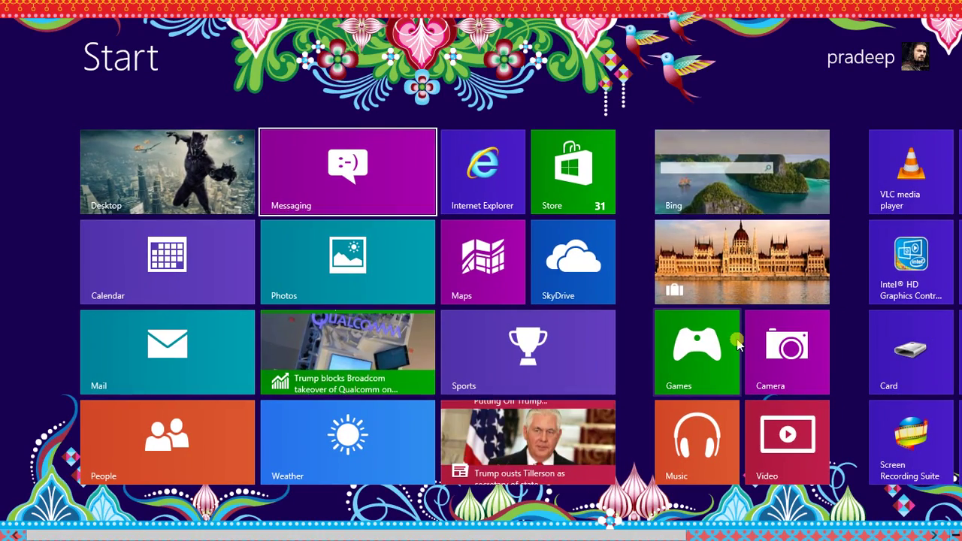
pyautogui.scroll(-3, 737, 344)
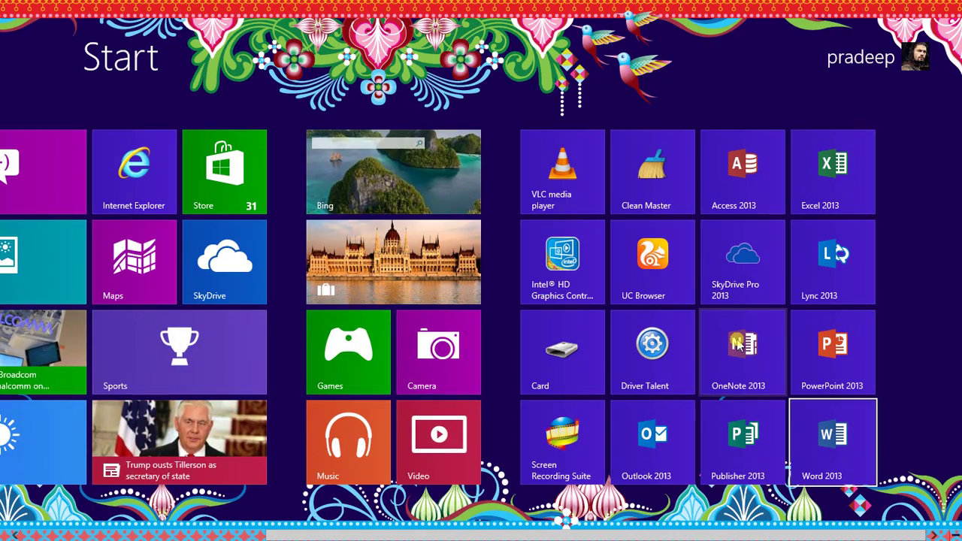
pyautogui.click(840, 437)
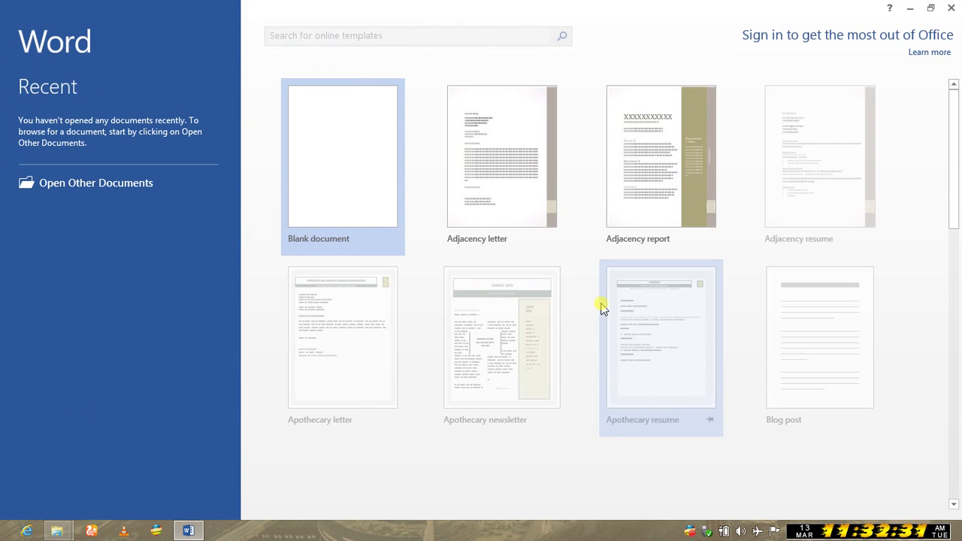
pyautogui.click(333, 190)
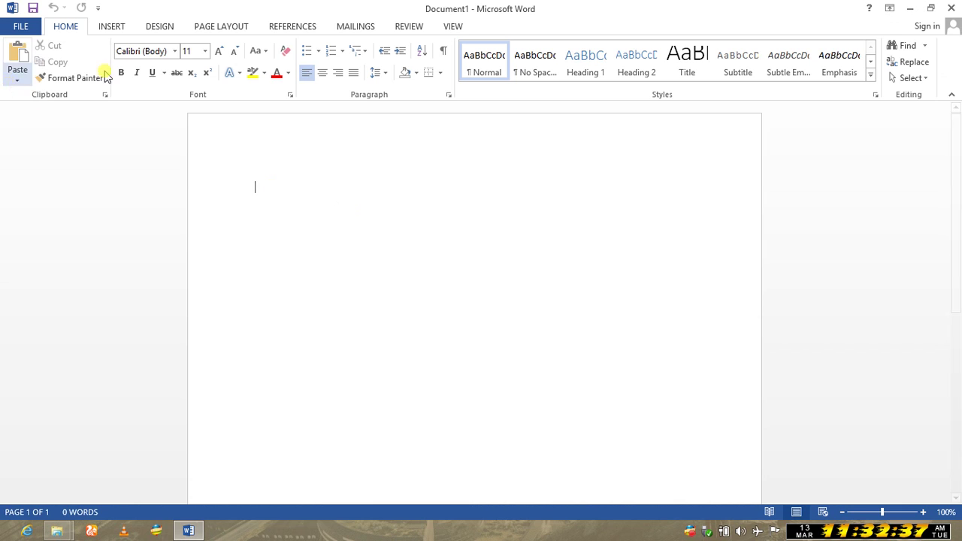
# View the Account page and the product key entry dialog, and close the open dialogs without entering a key.
pyautogui.click(27, 28)
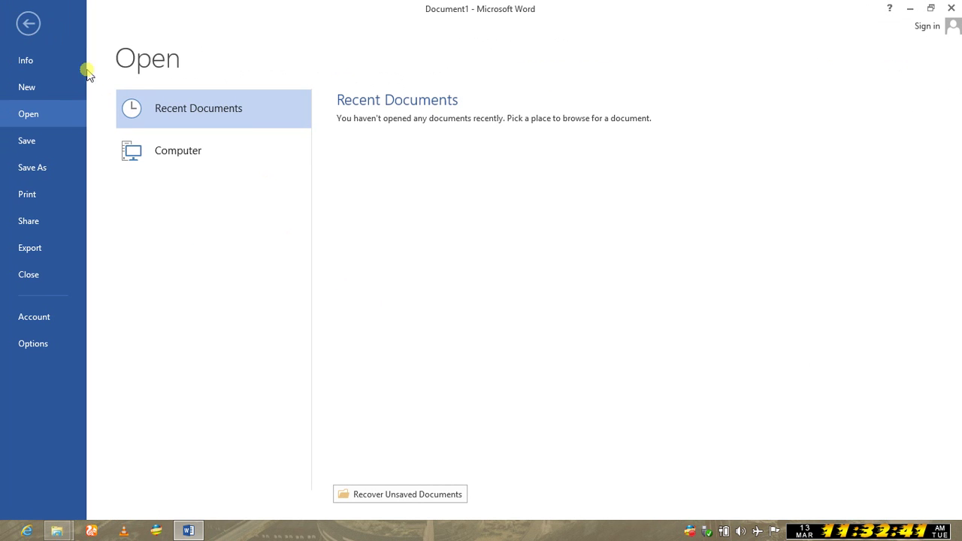
pyautogui.click(32, 318)
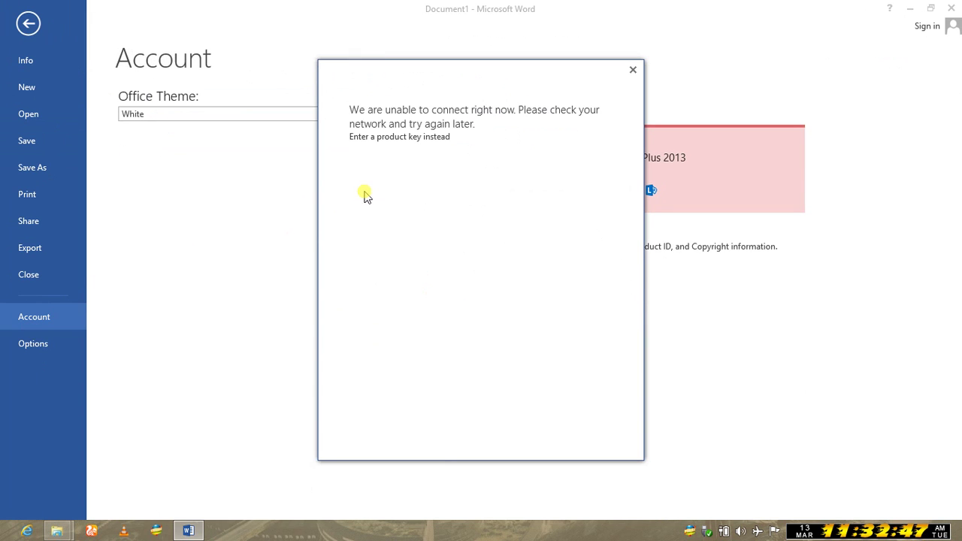
pyautogui.click(429, 139)
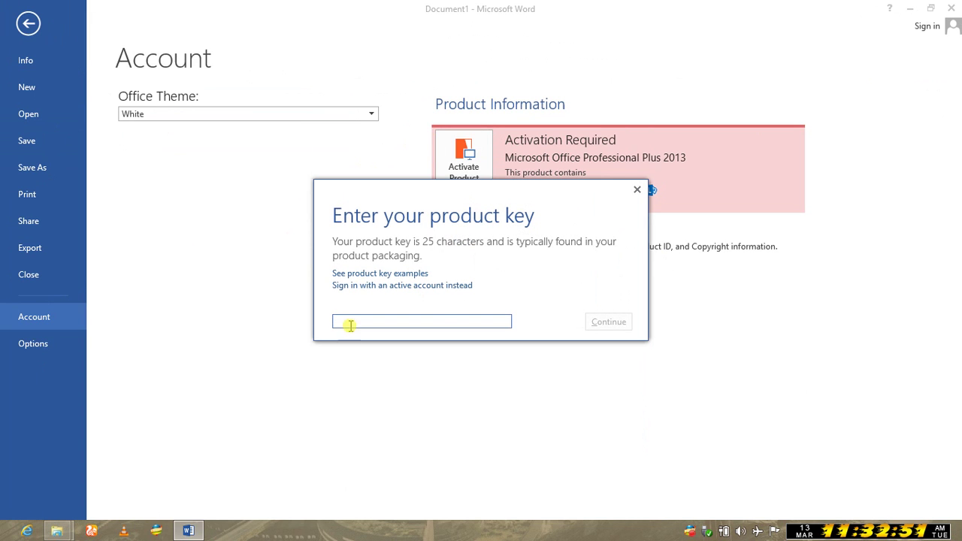
pyautogui.click(636, 191)
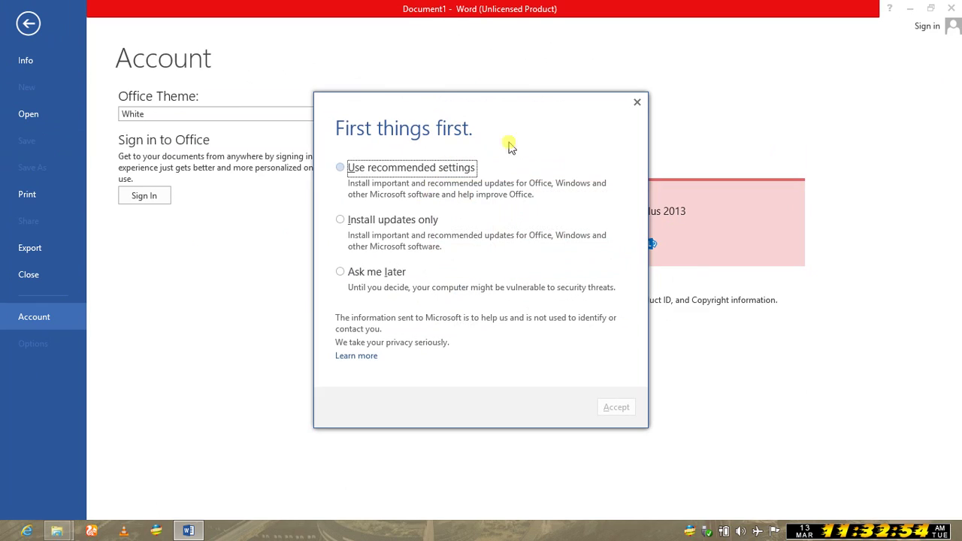
pyautogui.click(636, 102)
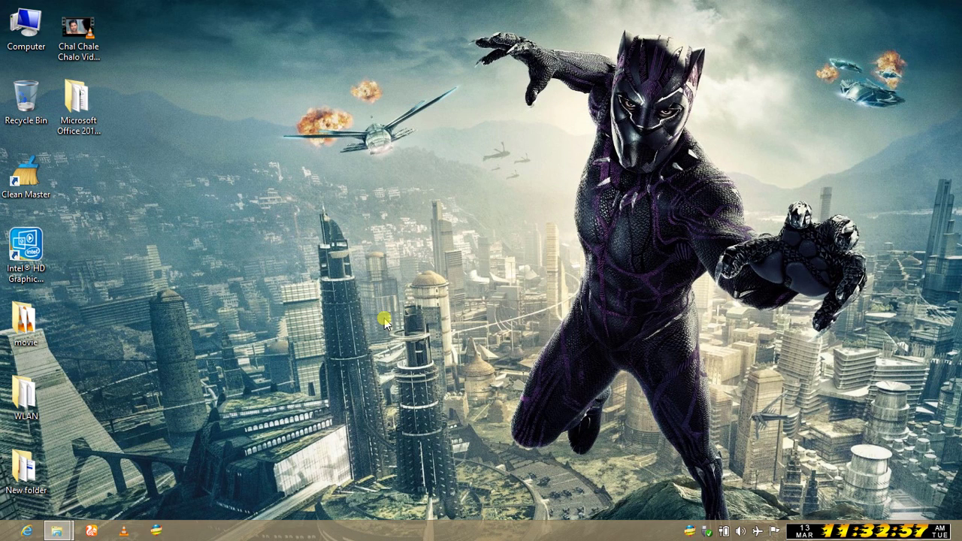
pyautogui.moveTo(57, 530)
pyautogui.moveTo(143, 511)
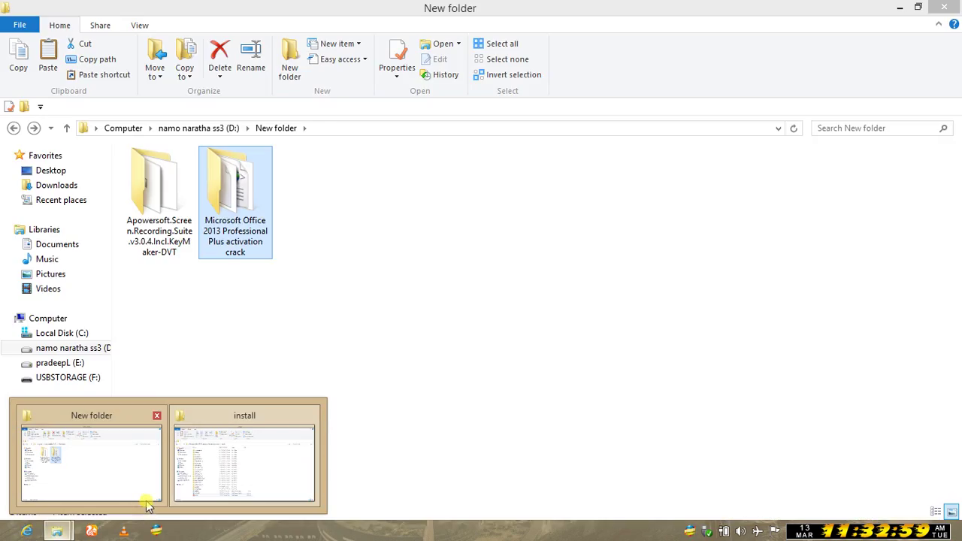
# Relaunch Word 2013, dismiss the activation prompt and create a new blank document.
pyautogui.press('super')
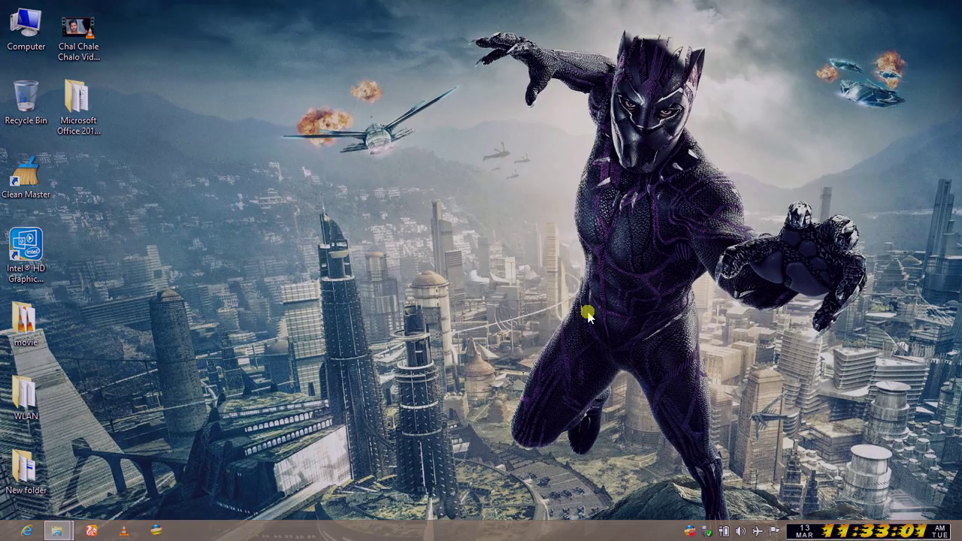
pyautogui.press('Right')
pyautogui.press('Right')
pyautogui.press('Right')
pyautogui.press('Right')
pyautogui.press('Right')
pyautogui.press('Right')
pyautogui.press('Right')
pyautogui.press('Right')
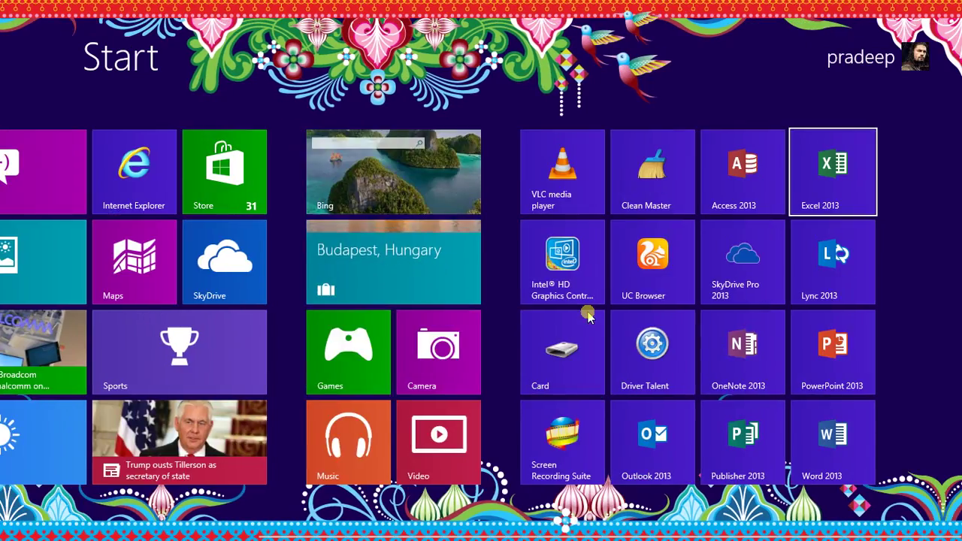
pyautogui.press('Down')
pyautogui.press('Down')
pyautogui.press('Down')
pyautogui.press('Return')
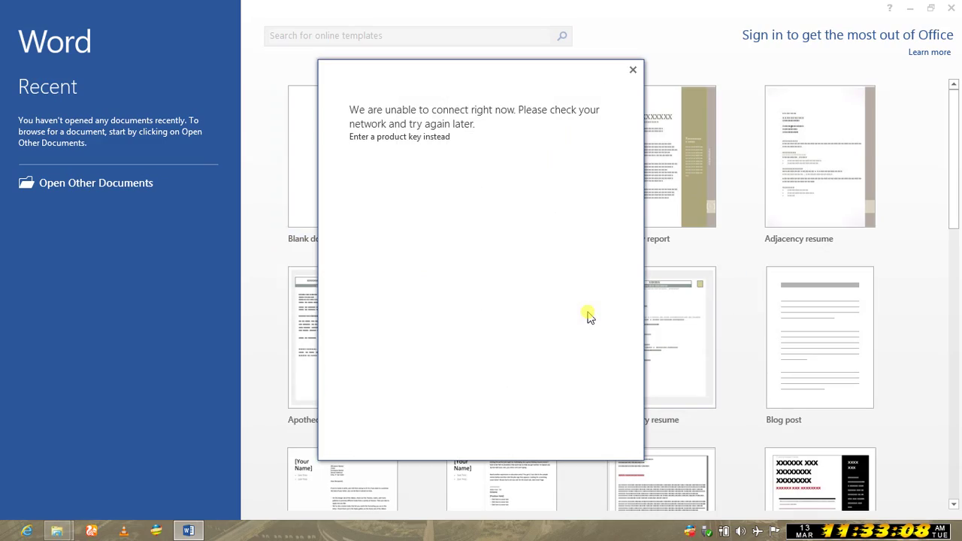
pyautogui.click(637, 69)
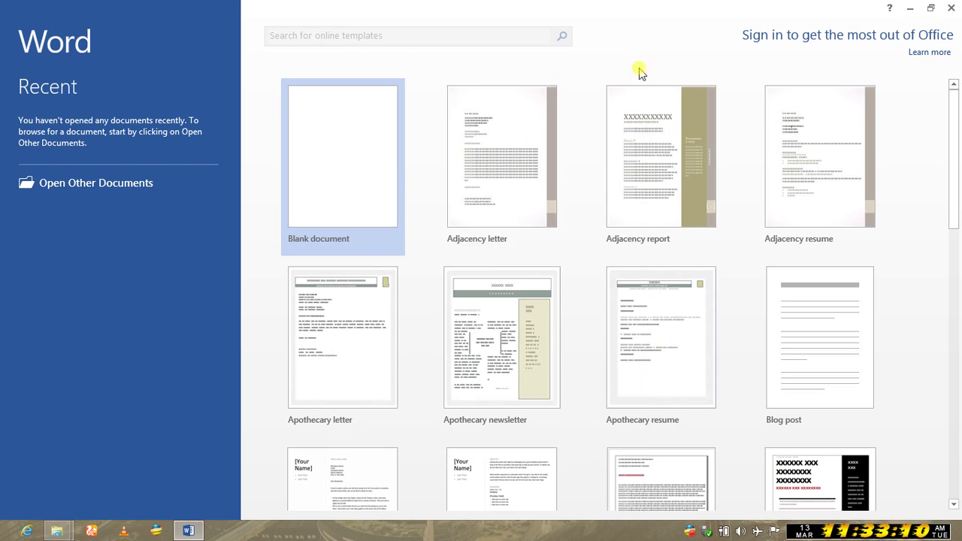
pyautogui.click(327, 160)
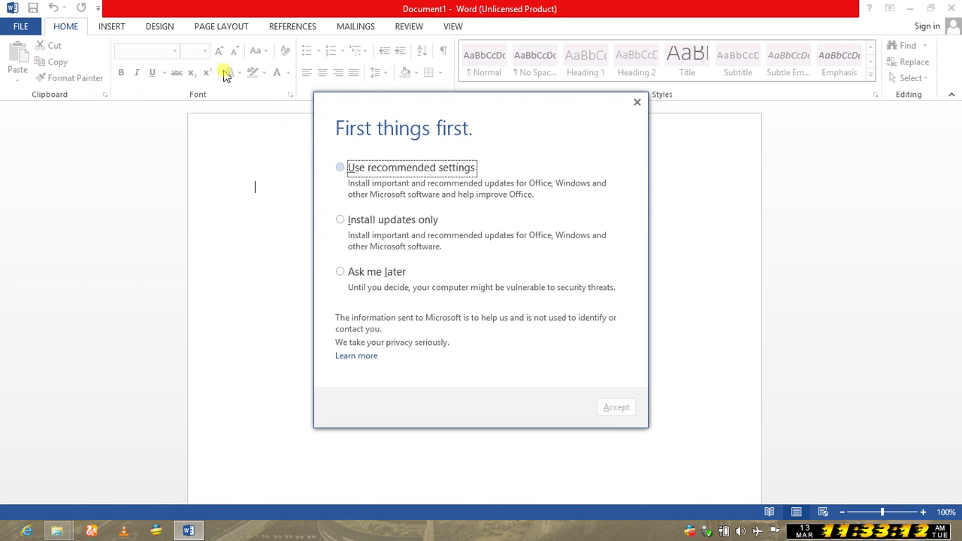
# Accept the recommended settings and complete the Office welcome wizard without signing in.
pyautogui.click(396, 168)
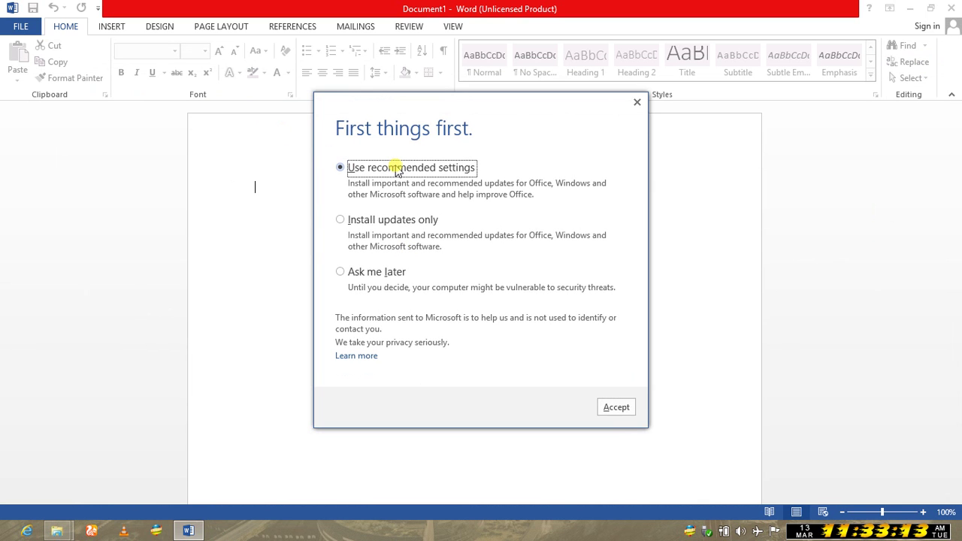
pyautogui.click(617, 409)
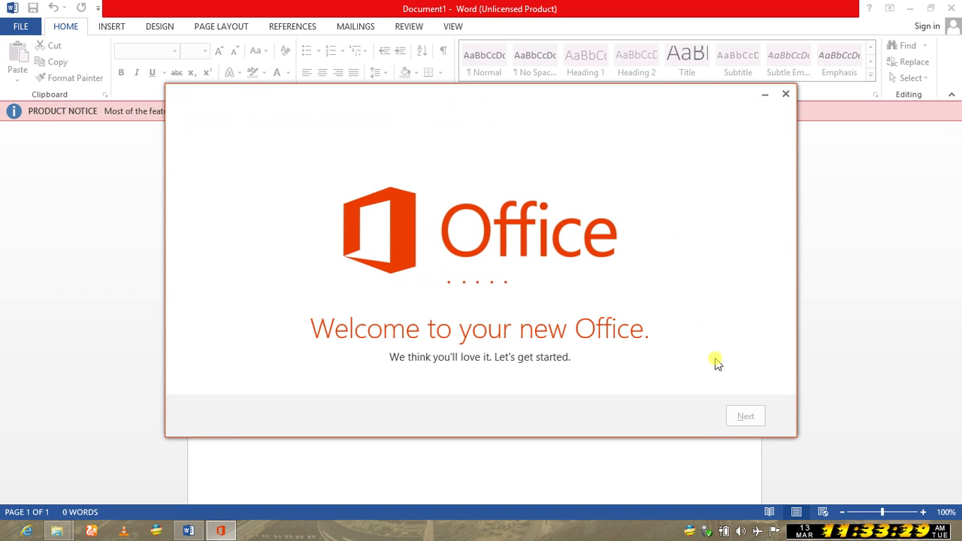
pyautogui.click(745, 416)
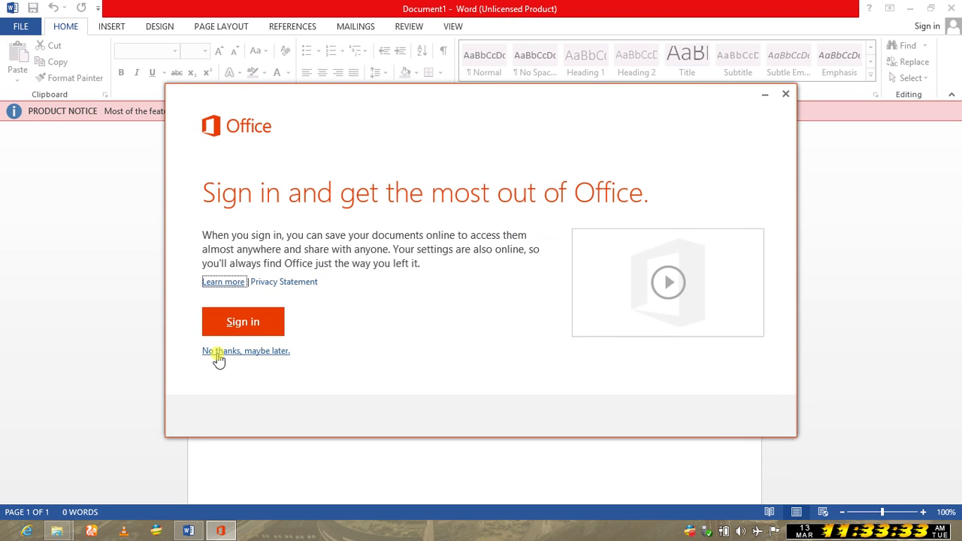
pyautogui.click(253, 359)
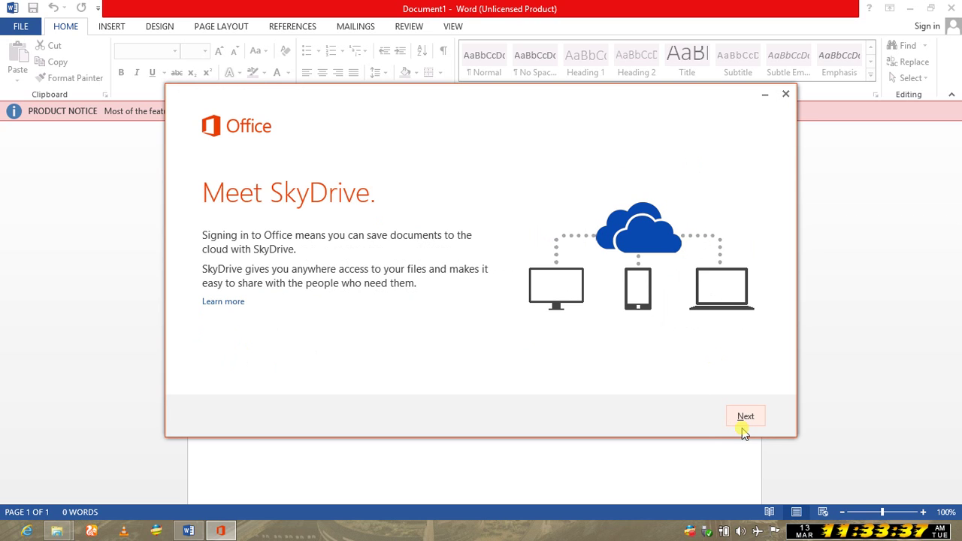
pyautogui.click(743, 422)
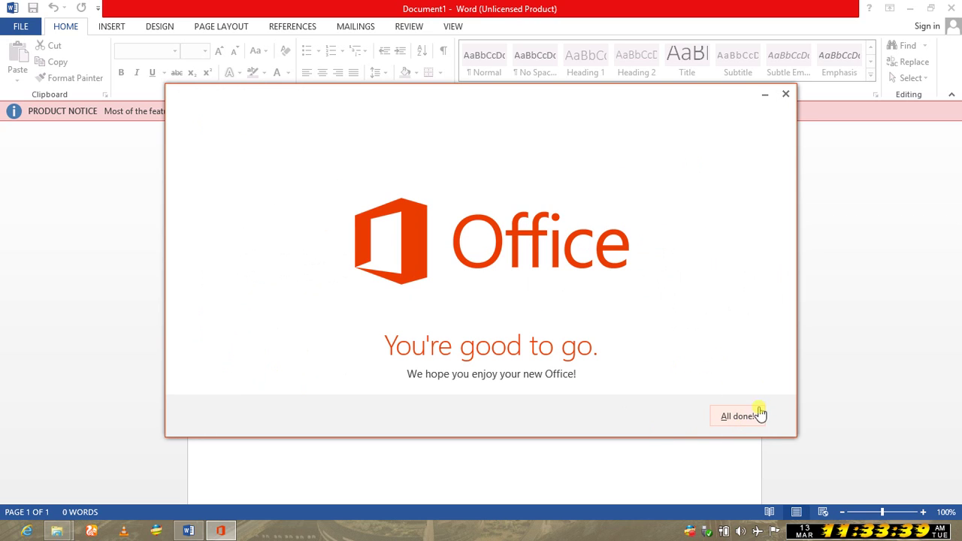
pyautogui.click(757, 417)
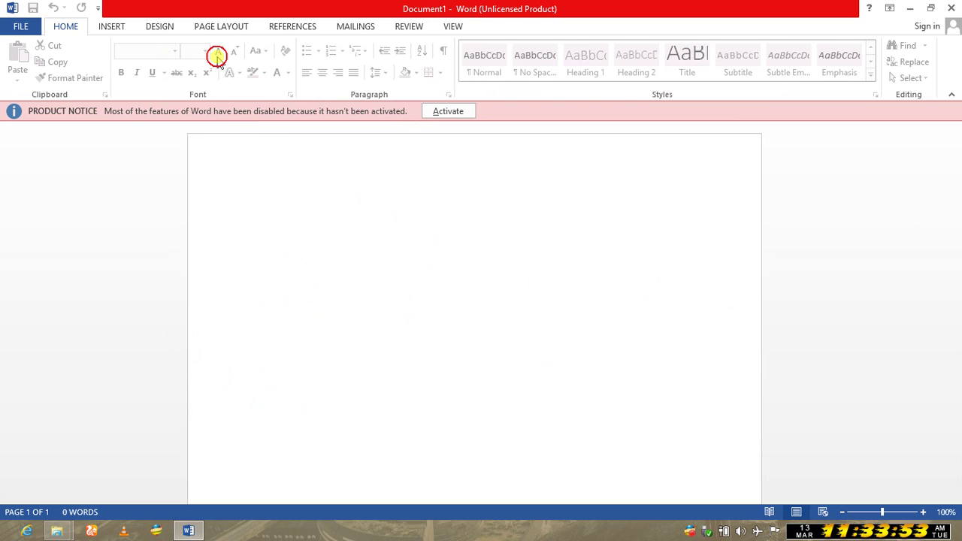
# Try to select and delete everything in the blank document to test whether editing is possible.
pyautogui.click(351, 222)
pyautogui.hotkey('ctrl', 'a')
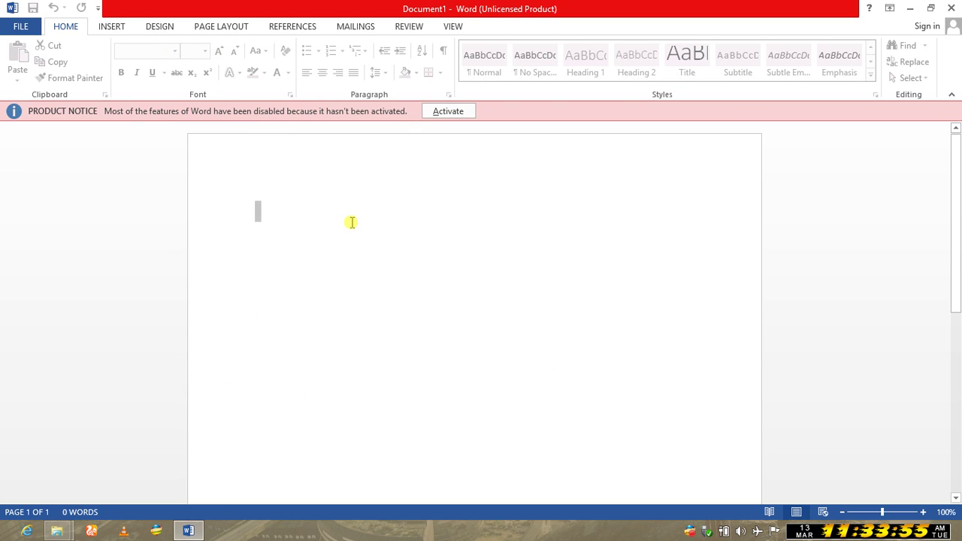
pyautogui.press('Delete')
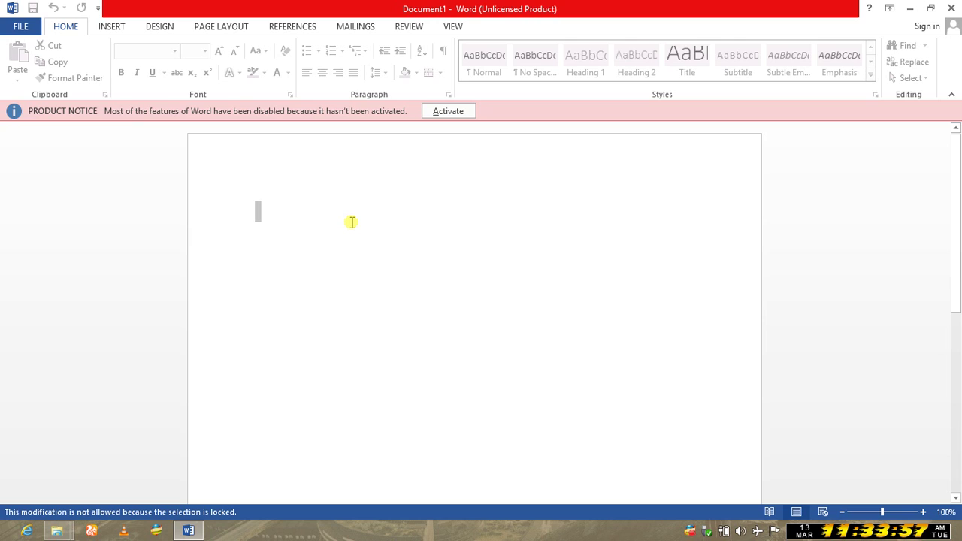
pyautogui.click(351, 222)
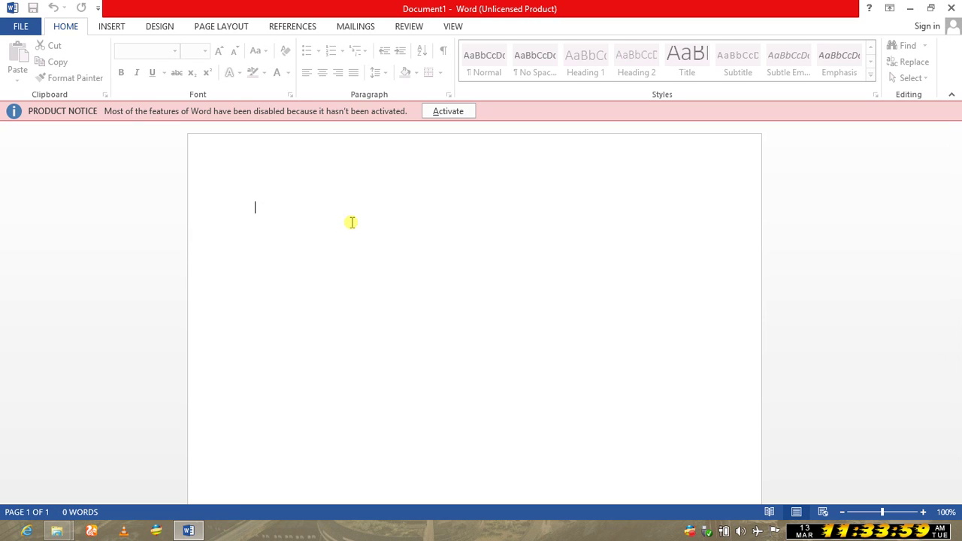
pyautogui.press('Delete')
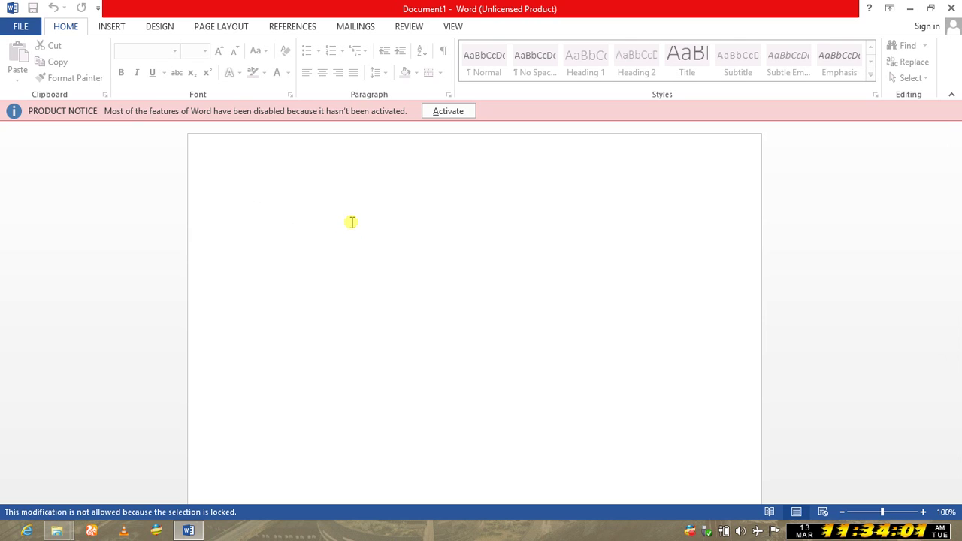
pyautogui.click(351, 222)
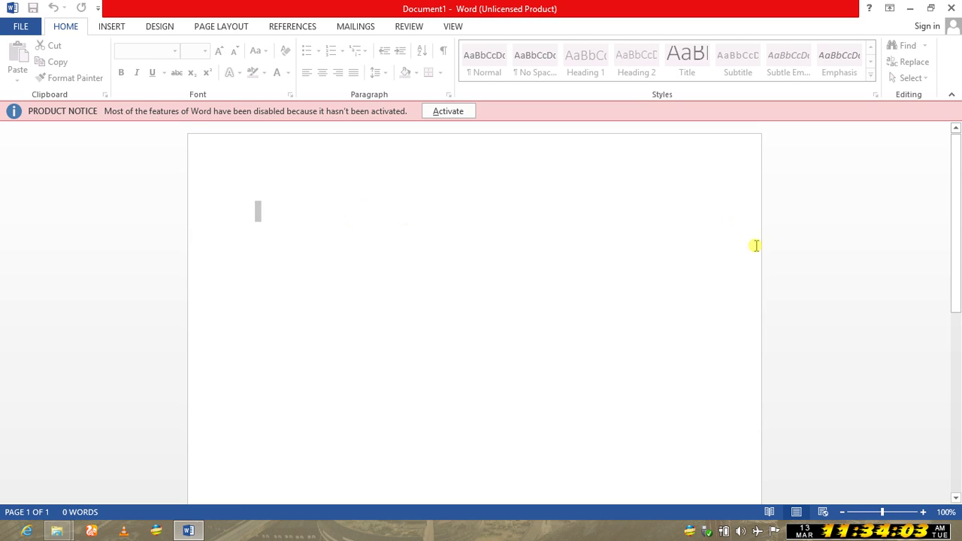
pyautogui.click(541, 262)
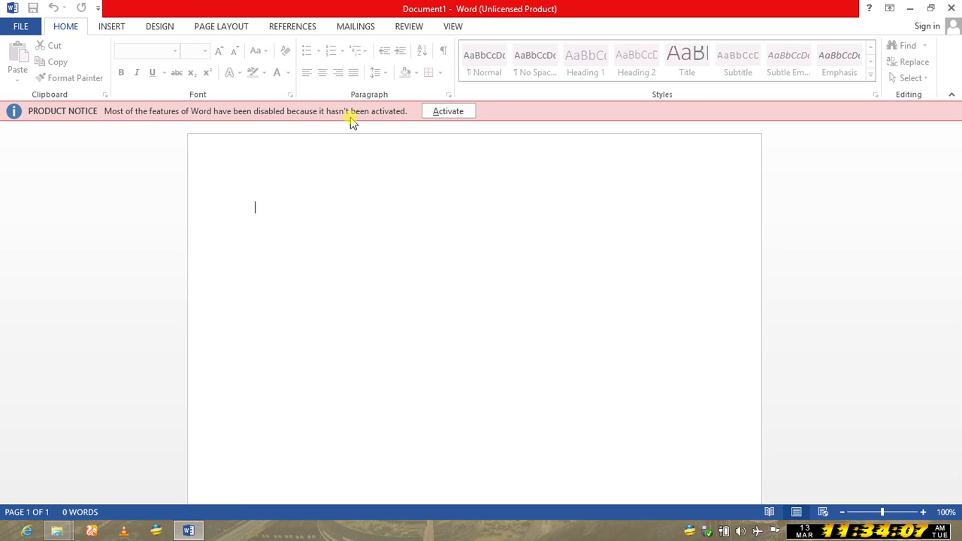
# Check the product activation status on the Account page and close Word.
pyautogui.click(18, 26)
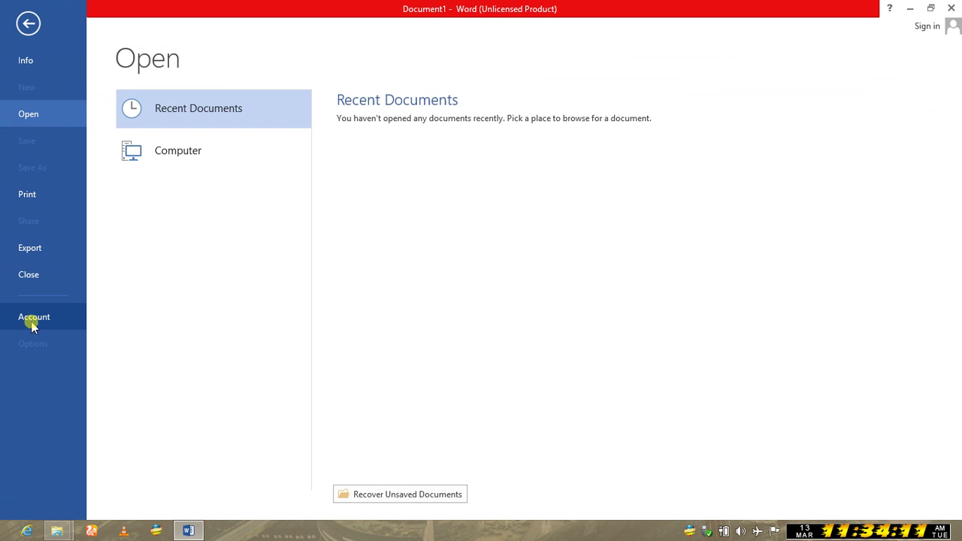
pyautogui.click(33, 323)
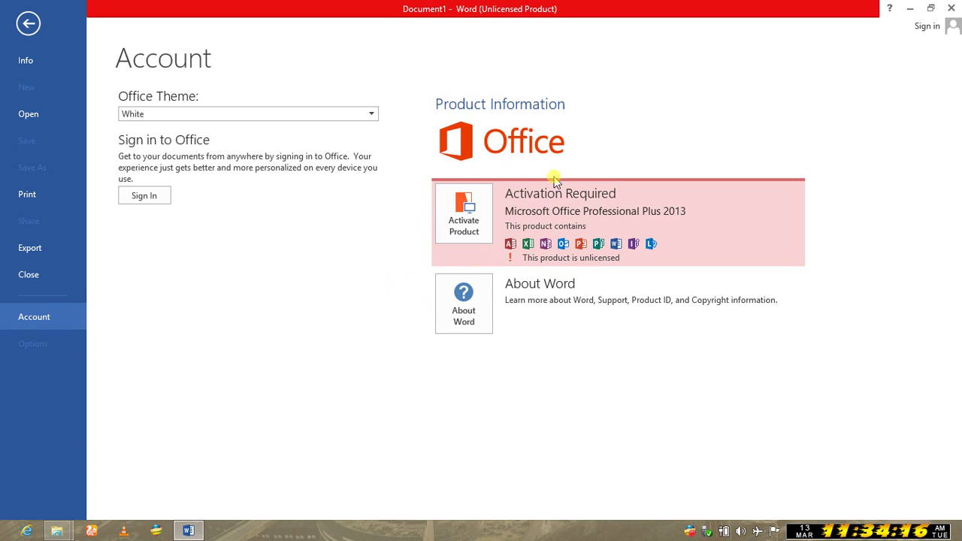
pyautogui.click(950, 8)
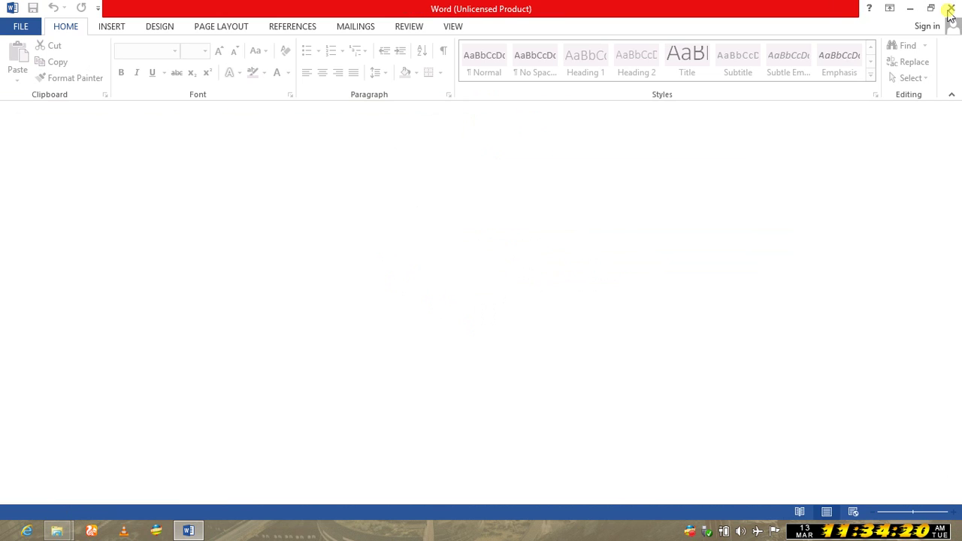
pyautogui.click(949, 11)
# Refresh the desktop and open the Re-Loader Activator 3.0 Beta 3 folder inside the office activat archive.
pyautogui.rightClick(477, 119)
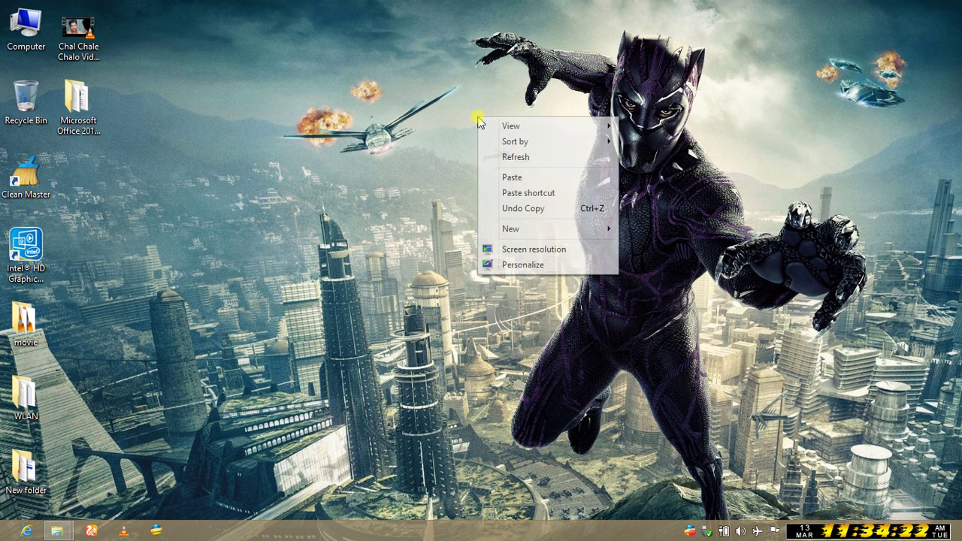
pyautogui.click(530, 156)
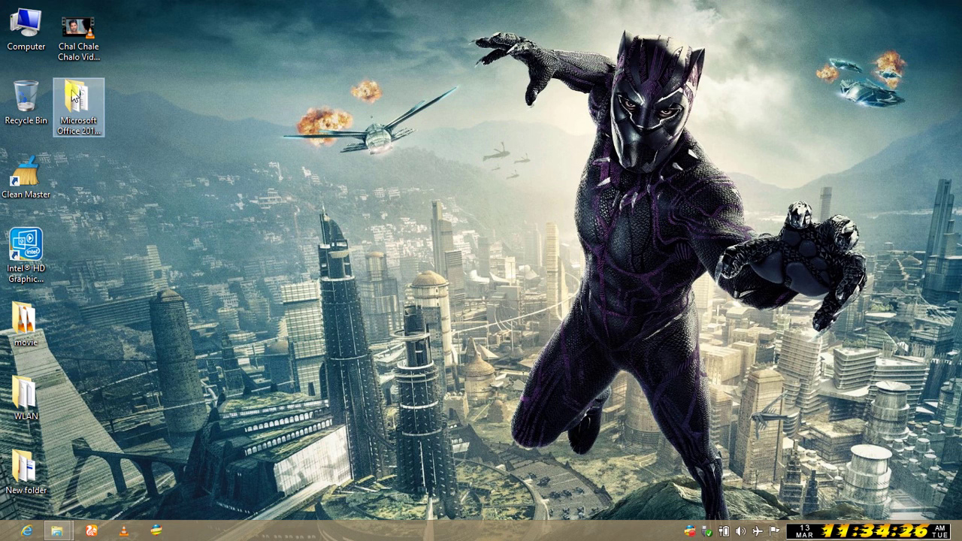
pyautogui.click(229, 228)
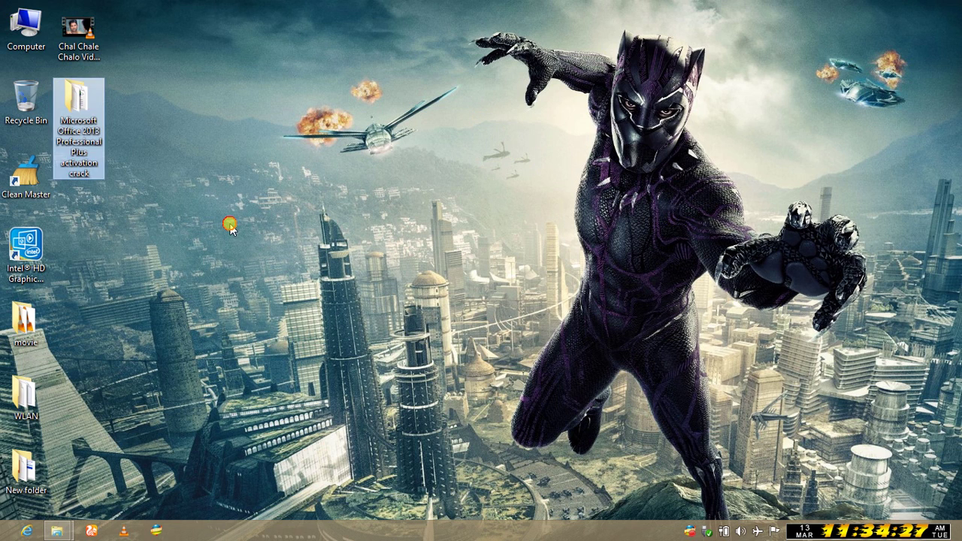
pyautogui.rightClick(67, 530)
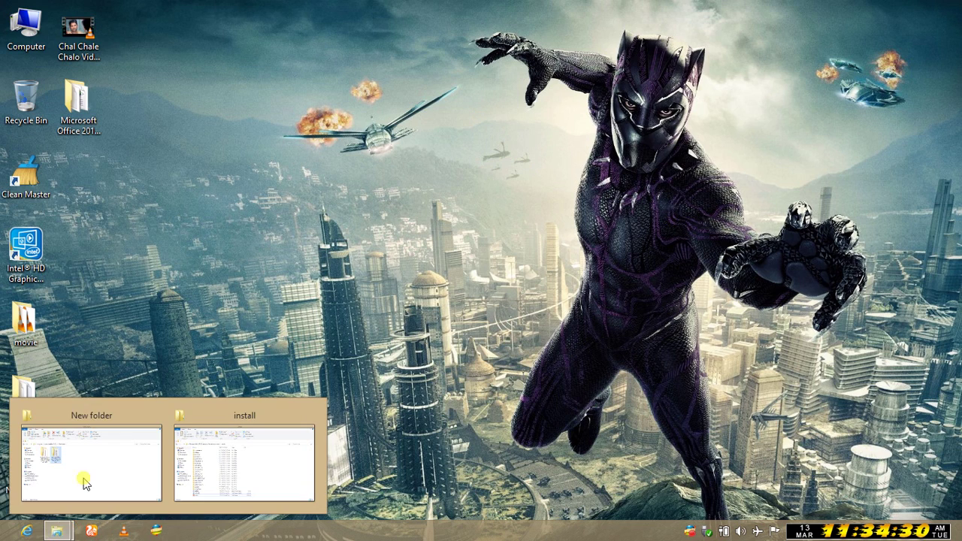
pyautogui.click(81, 424)
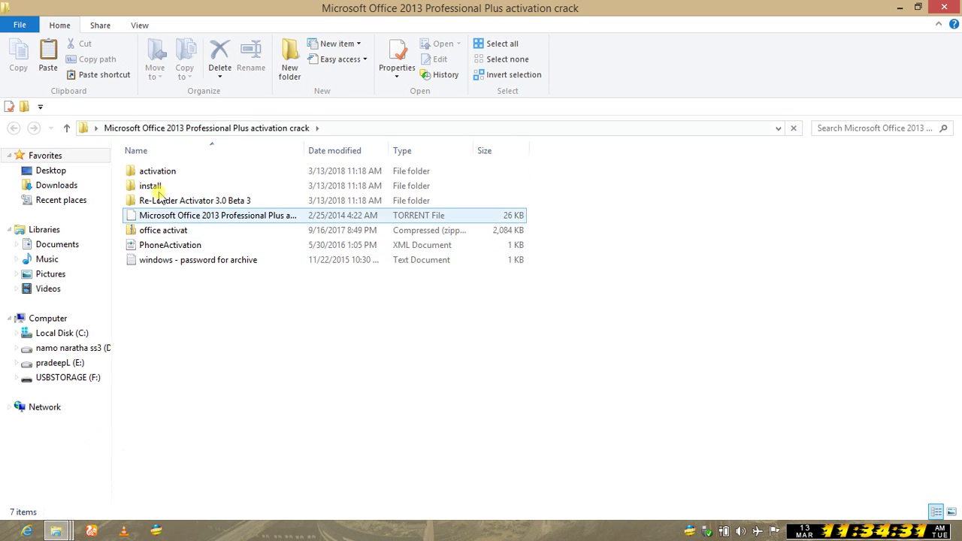
pyautogui.doubleClick(201, 231)
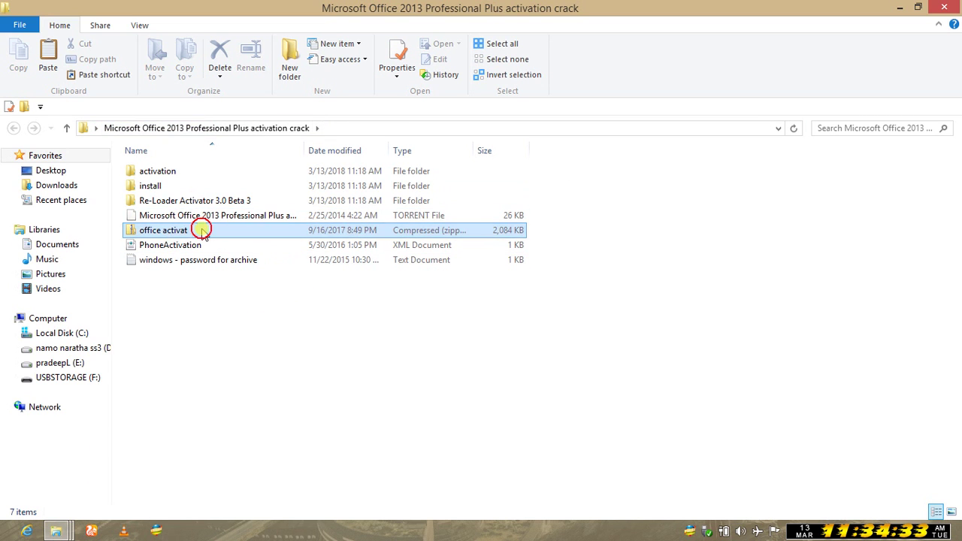
pyautogui.click(205, 170)
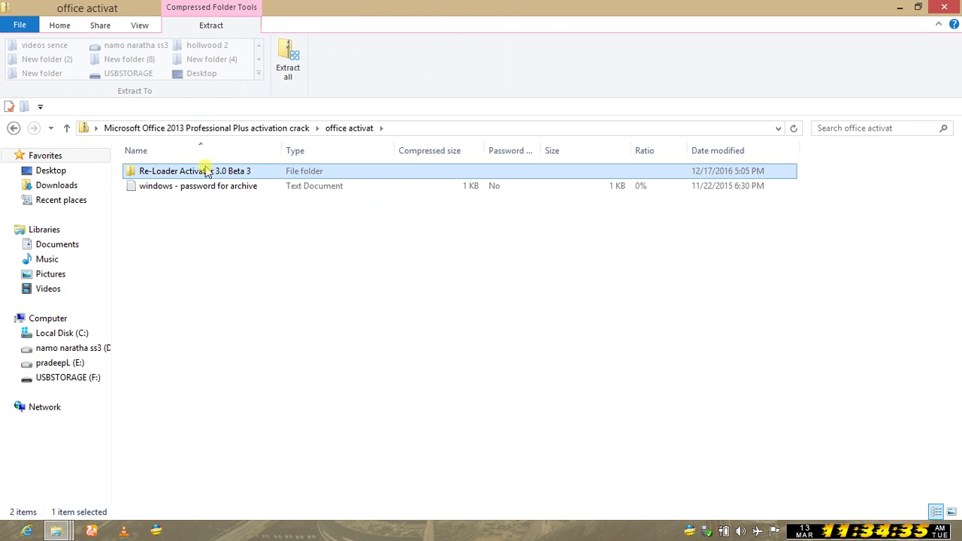
pyautogui.doubleClick(204, 170)
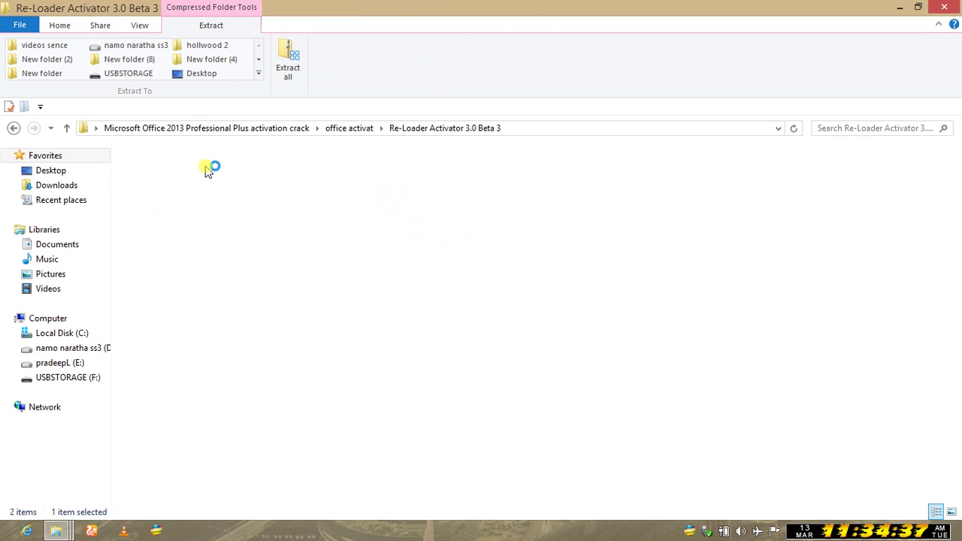
# Run the Re-LoaderByR@1n application directly from the archive without extracting, and enter the archive password.
pyautogui.doubleClick(208, 187)
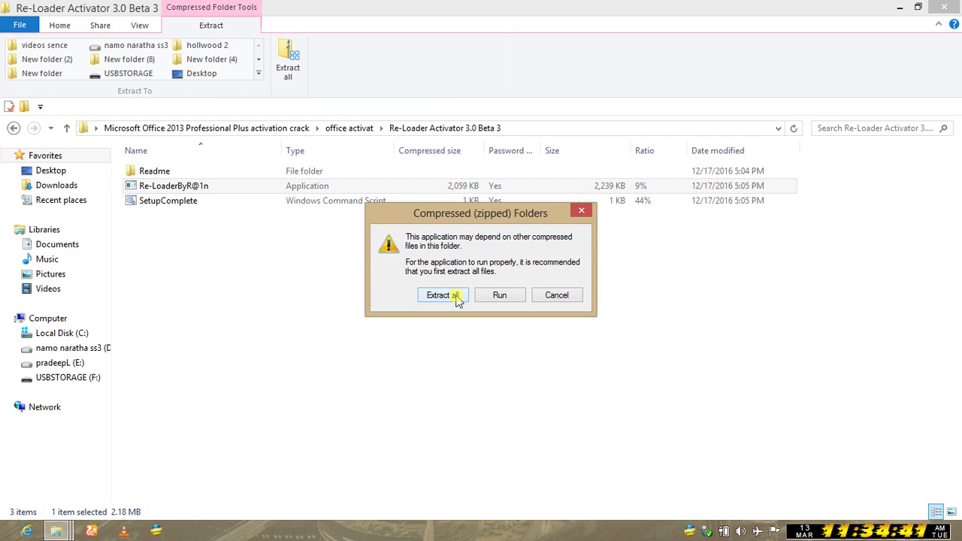
pyautogui.click(516, 298)
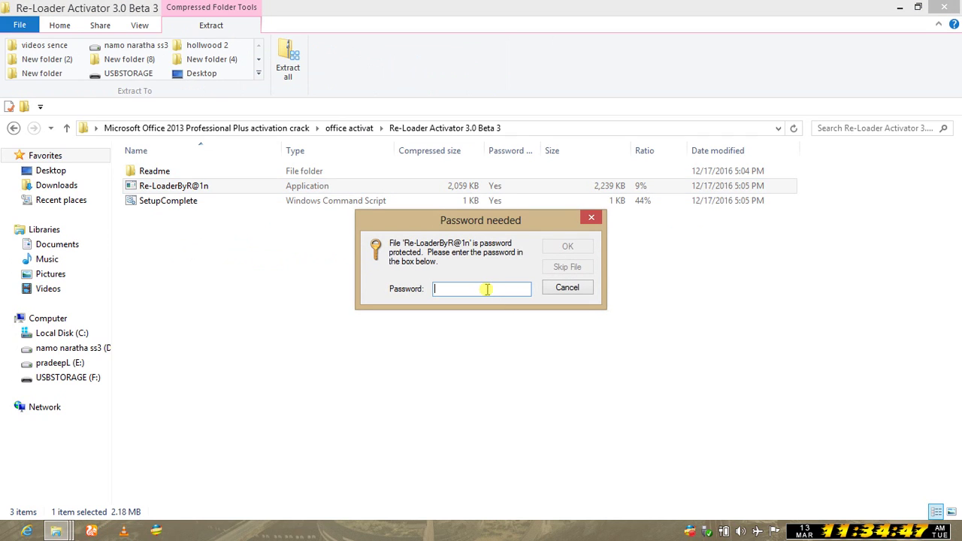
pyautogui.write('••')
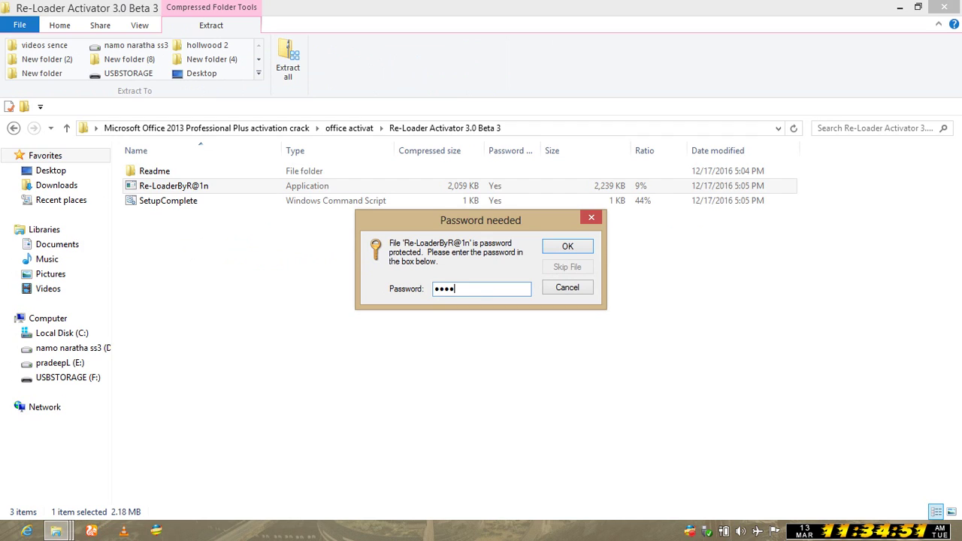
pyautogui.write('••')
pyautogui.press('Return')
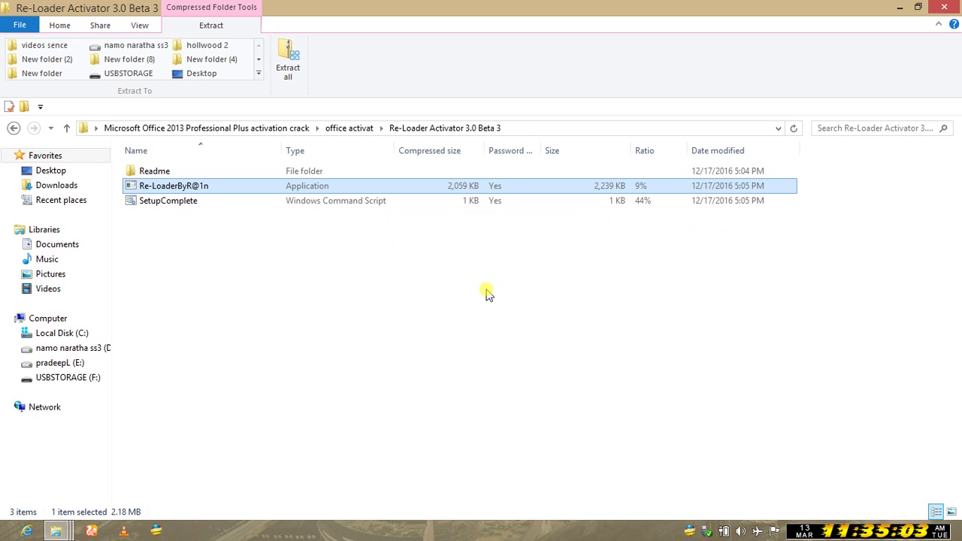
# Dismiss the security notification and return to the Re-Loader Activator 3.0 Beta 3 folder.
pyautogui.click(486, 293)
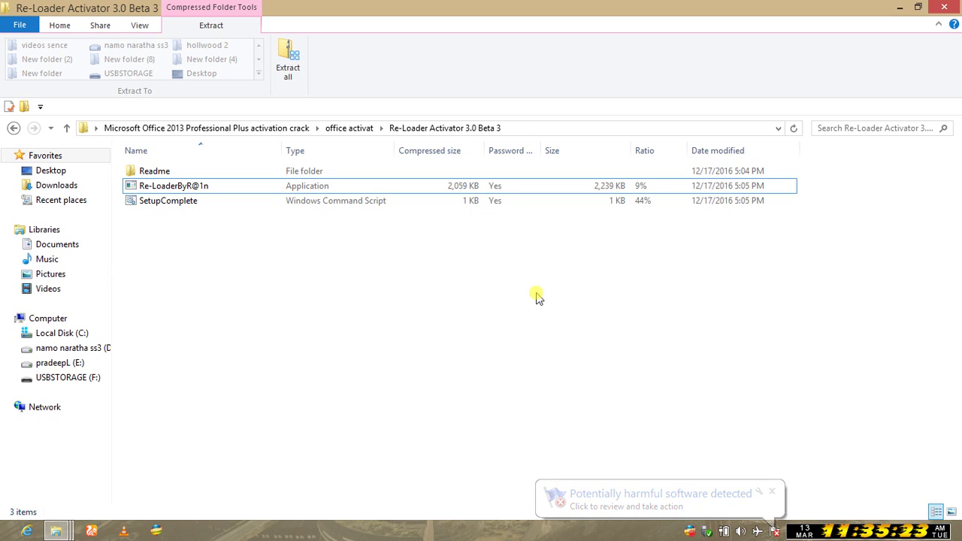
pyautogui.click(774, 493)
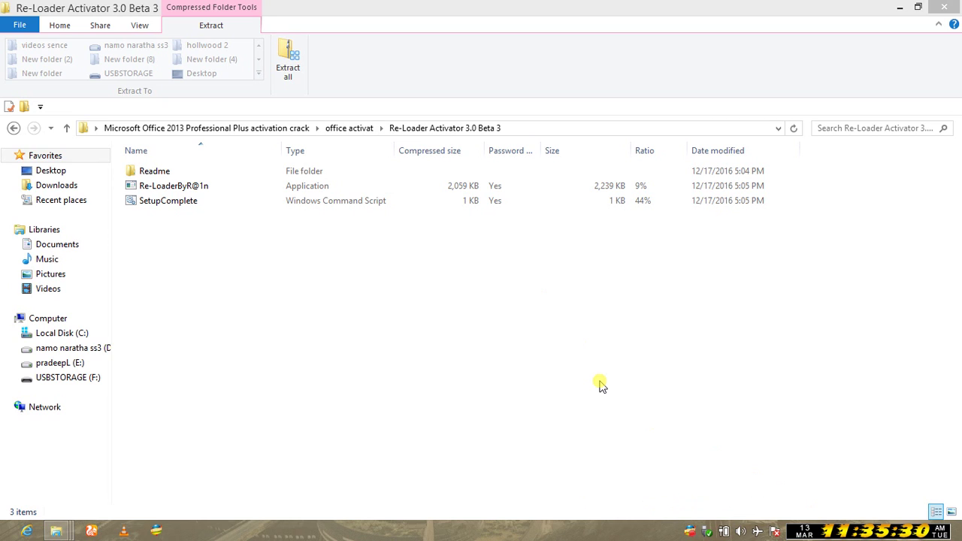
pyautogui.click(342, 292)
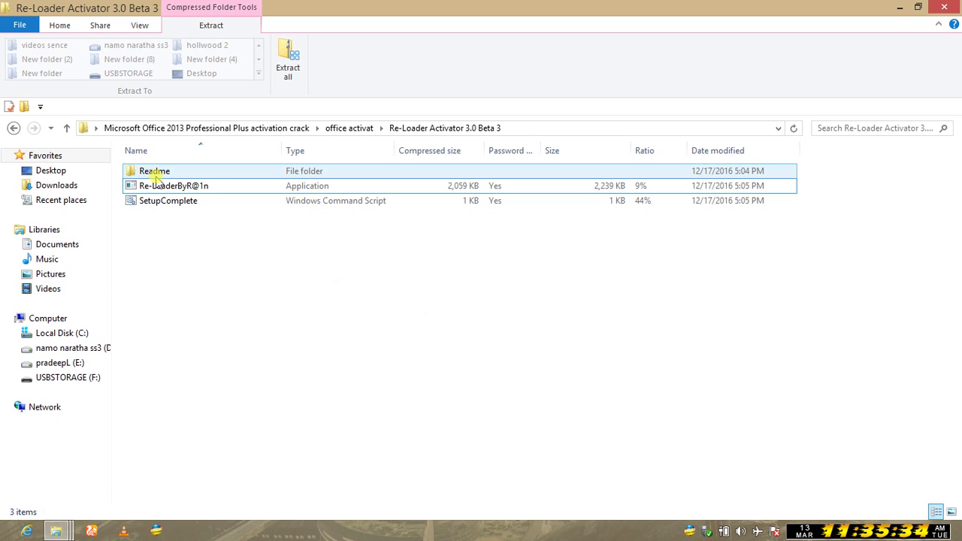
pyautogui.click(65, 526)
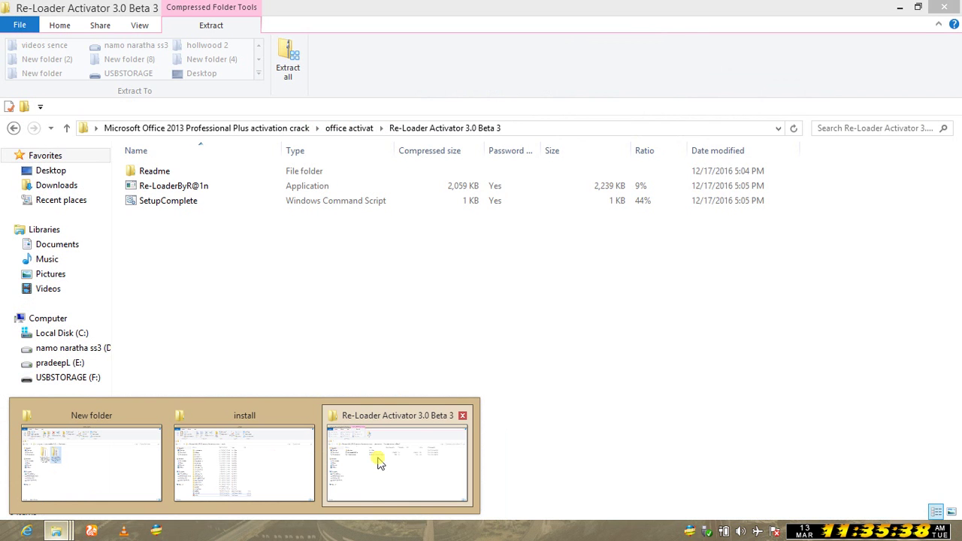
pyautogui.click(303, 296)
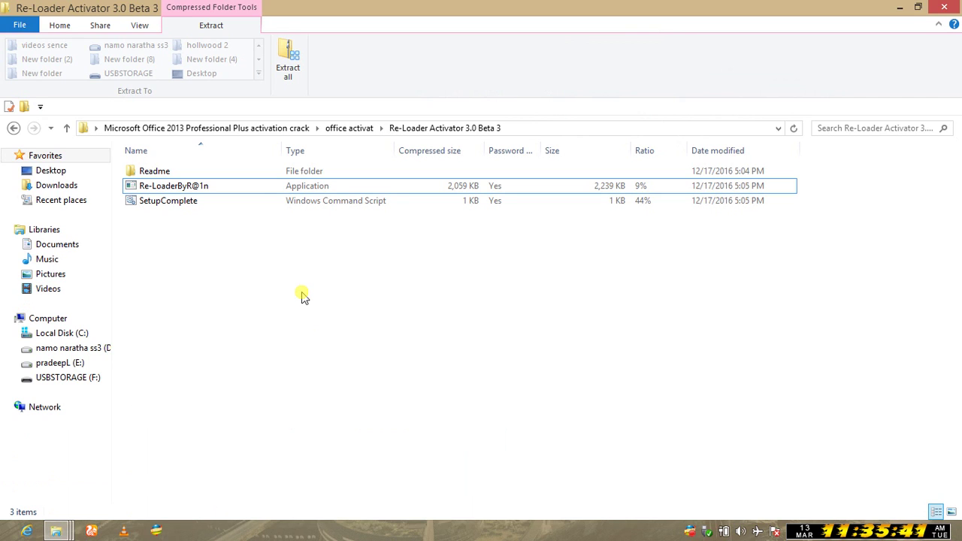
pyautogui.click(256, 187)
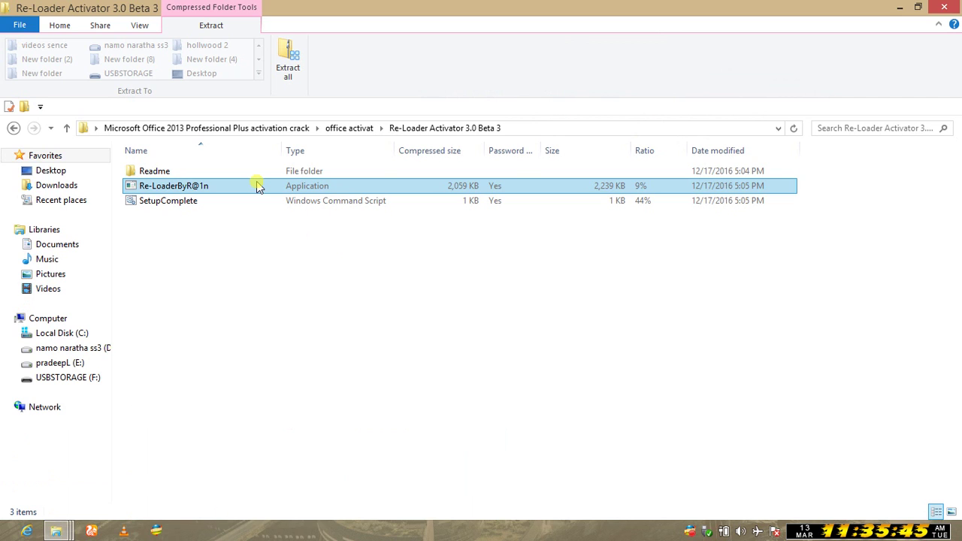
pyautogui.rightClick(256, 188)
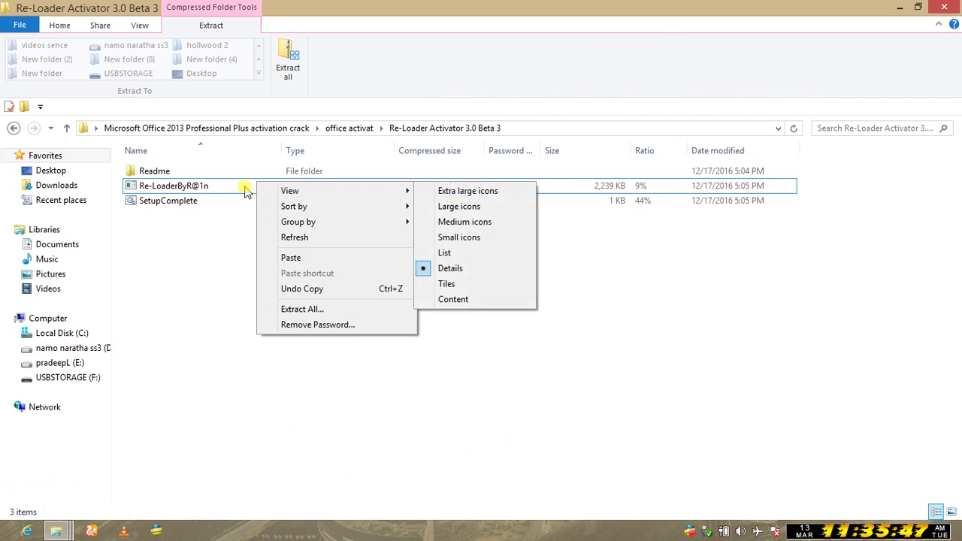
pyautogui.click(221, 191)
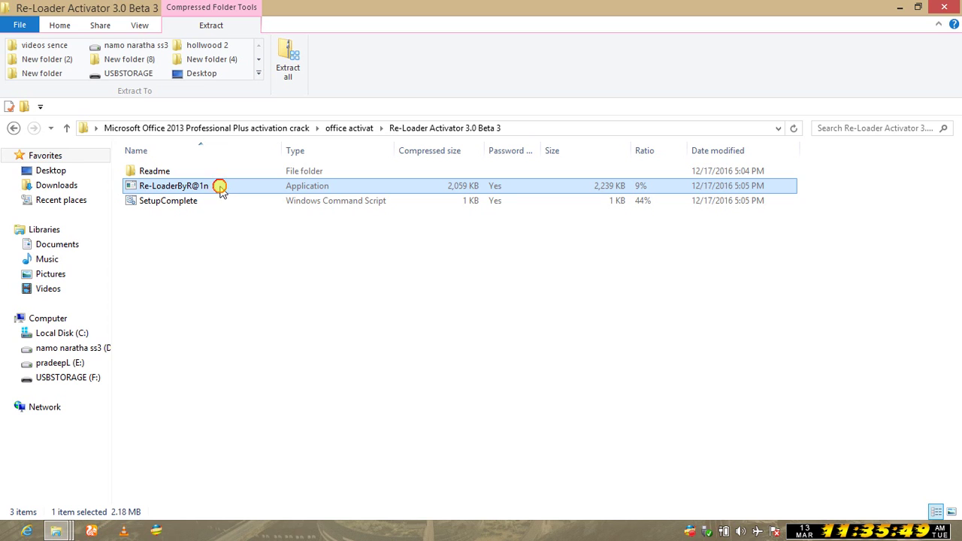
pyautogui.doubleClick(220, 189)
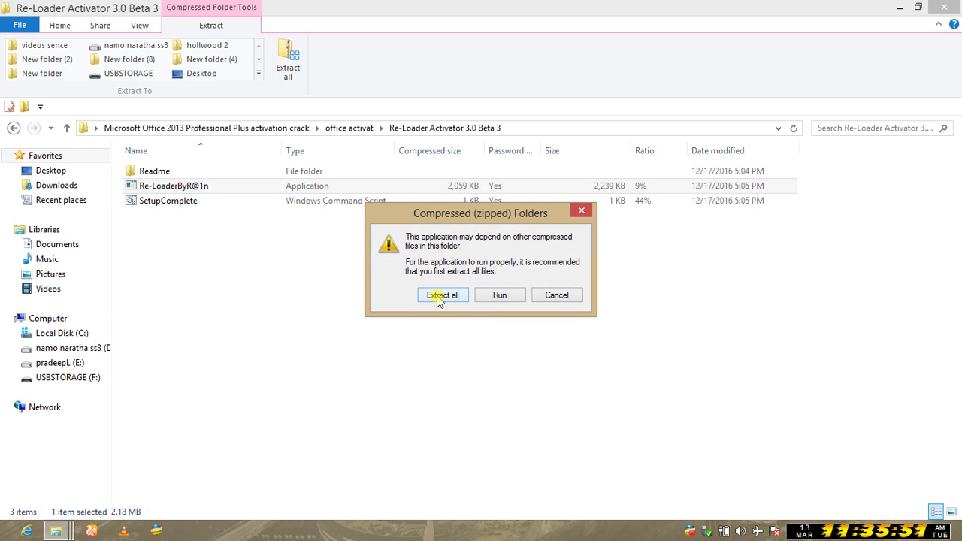
pyautogui.click(441, 295)
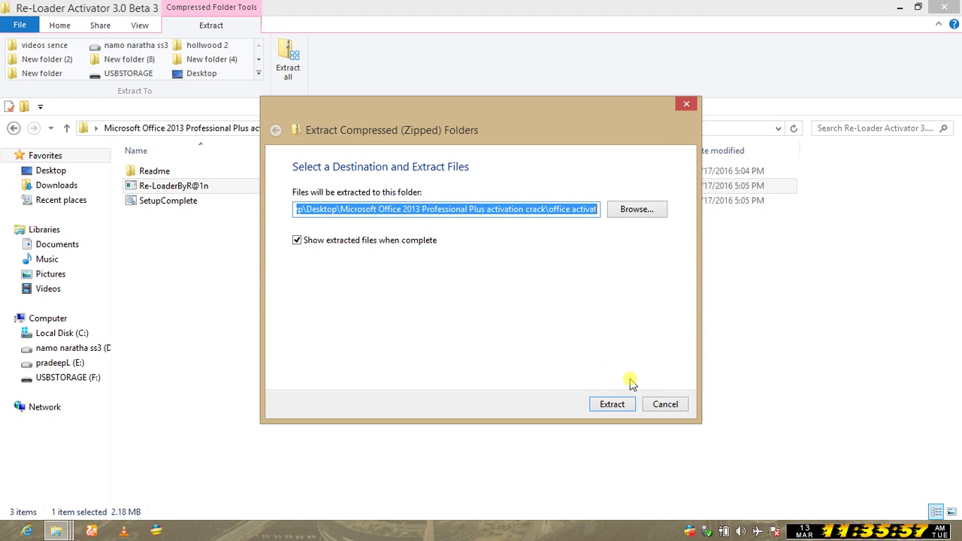
pyautogui.click(685, 106)
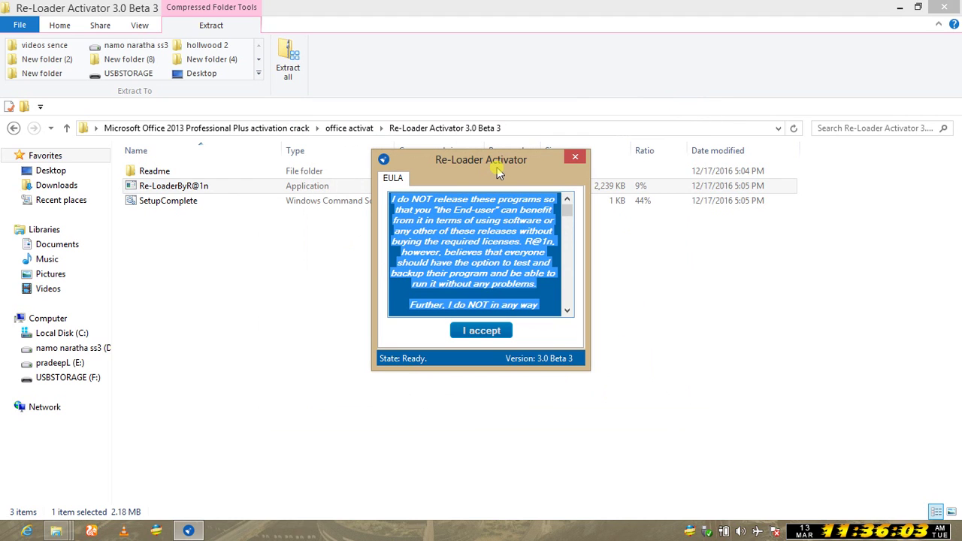
# Accept the Re-Loader Activator EULA and deselect Win, leaving only O15 selected for activation.
pyautogui.click(478, 335)
pyautogui.click(404, 312)
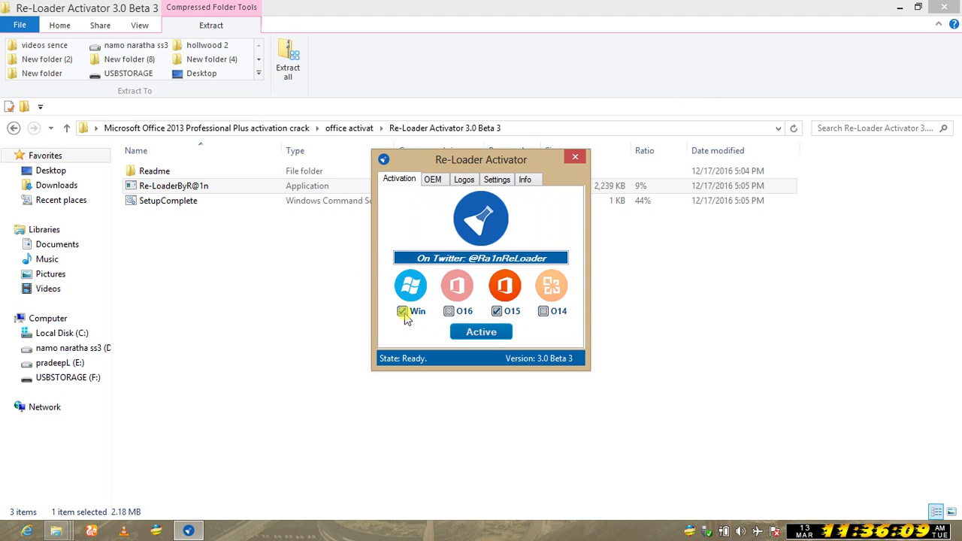
pyautogui.click(403, 312)
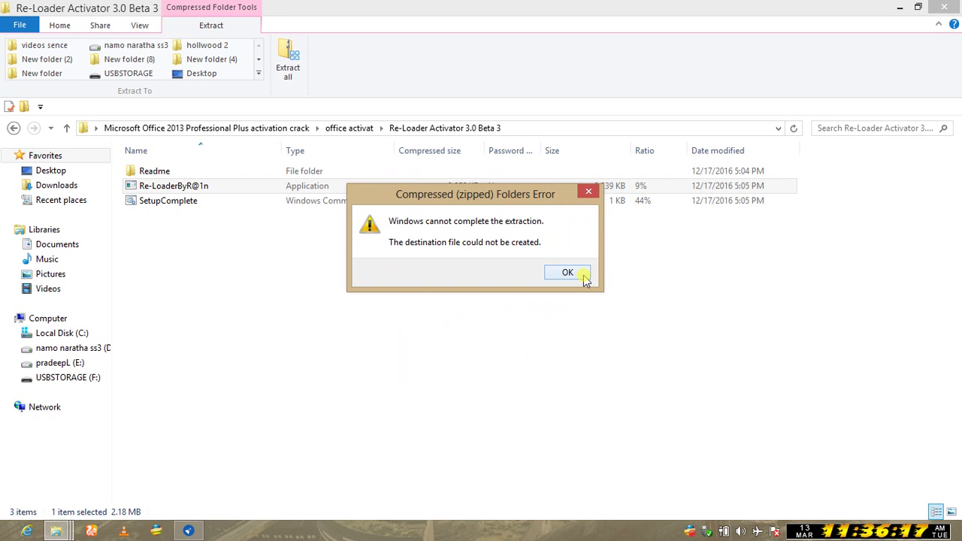
pyautogui.click(583, 275)
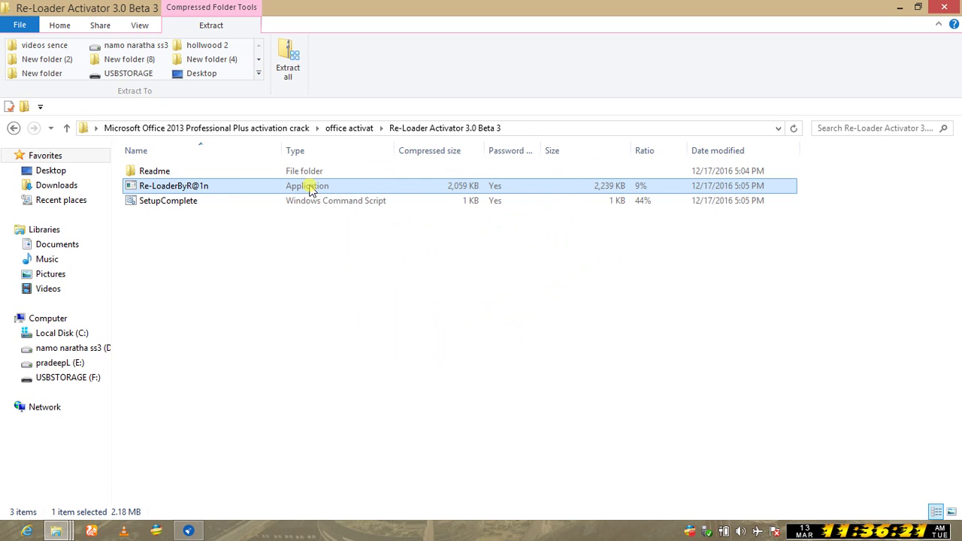
pyautogui.click(187, 531)
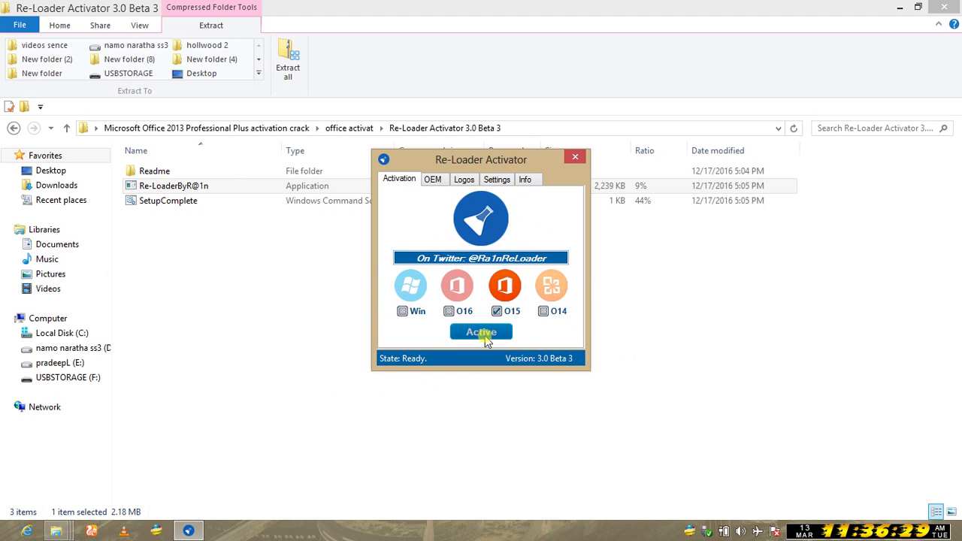
# Run the activation for O15, confirm proceeding with it, and close Re-Loader Activator once it has completed.
pyautogui.click(486, 336)
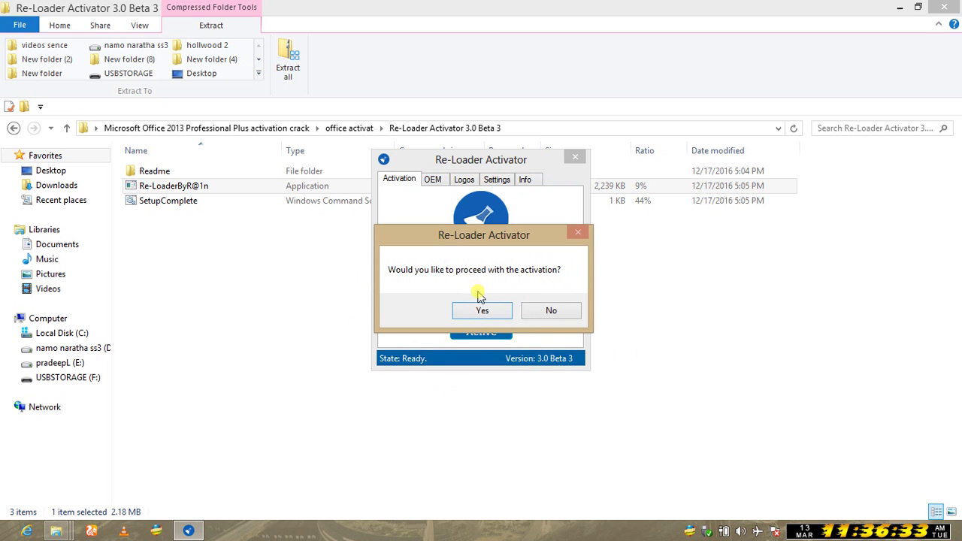
pyautogui.click(491, 308)
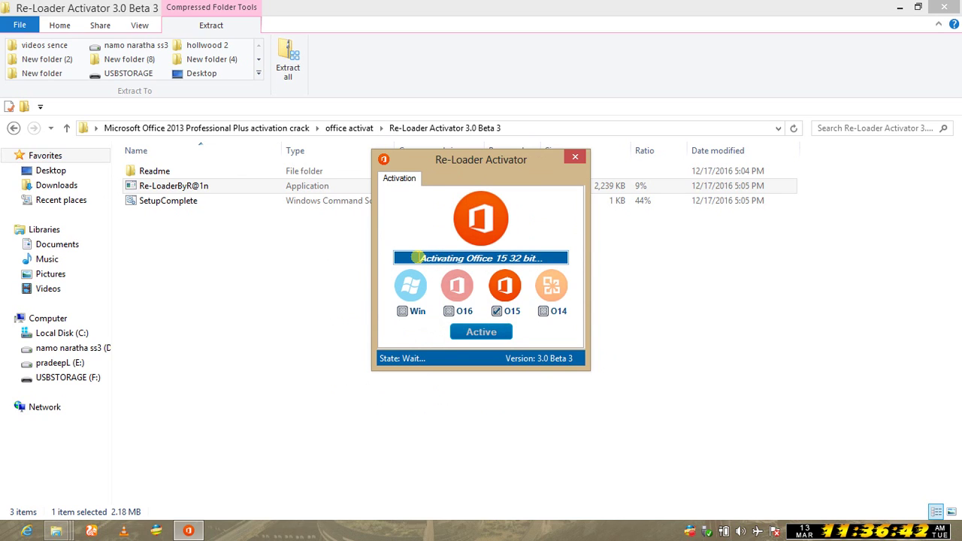
pyautogui.moveTo(416, 258); pyautogui.dragTo(547, 255)
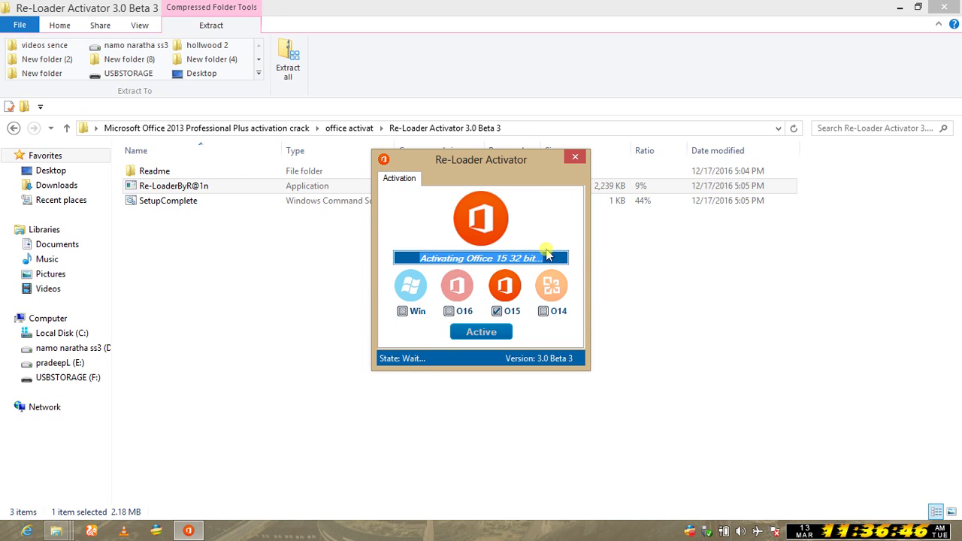
pyautogui.click(544, 230)
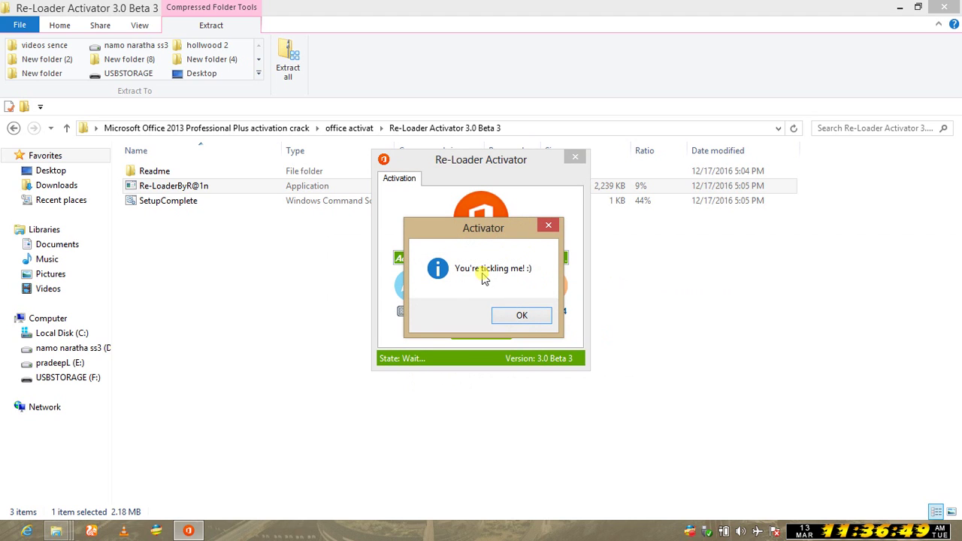
pyautogui.click(534, 317)
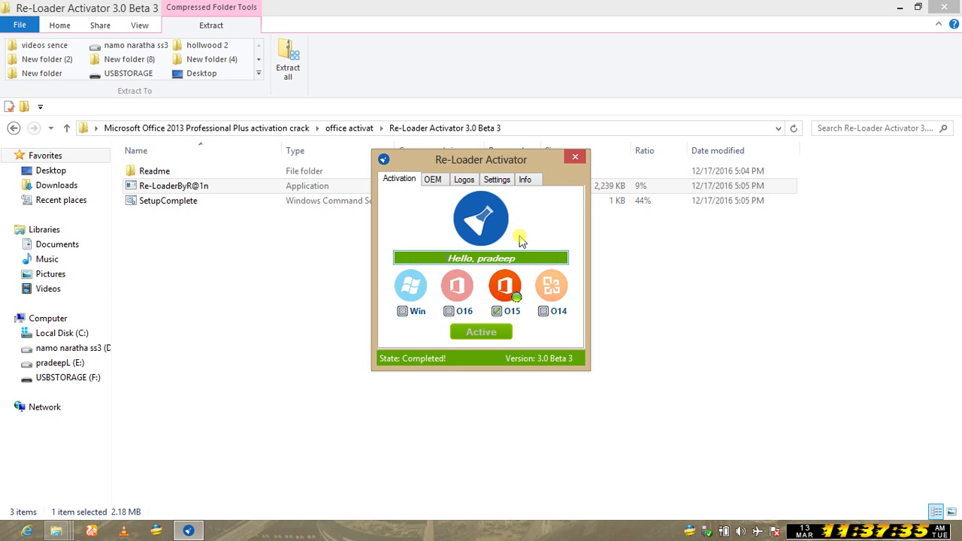
pyautogui.moveTo(517, 239)
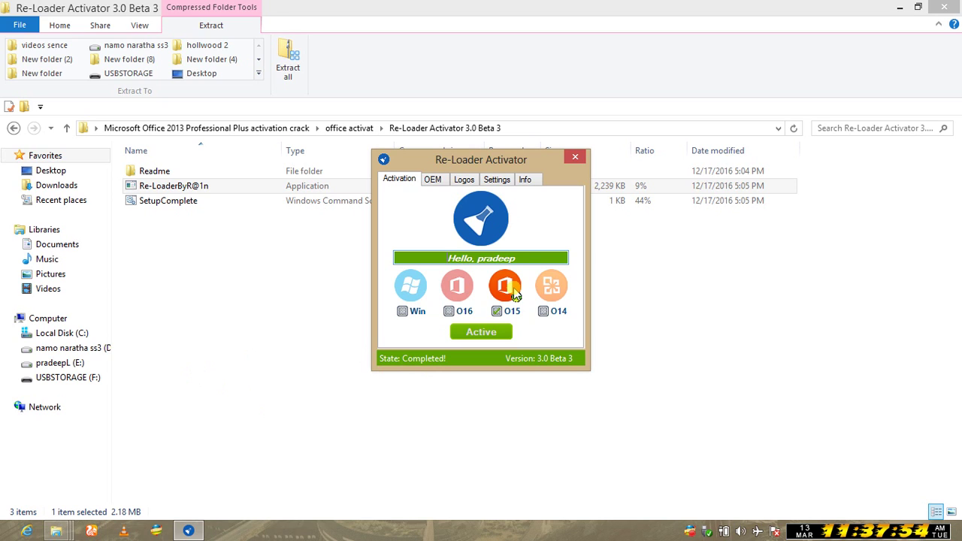
pyautogui.click(572, 160)
pyautogui.press('super+d')
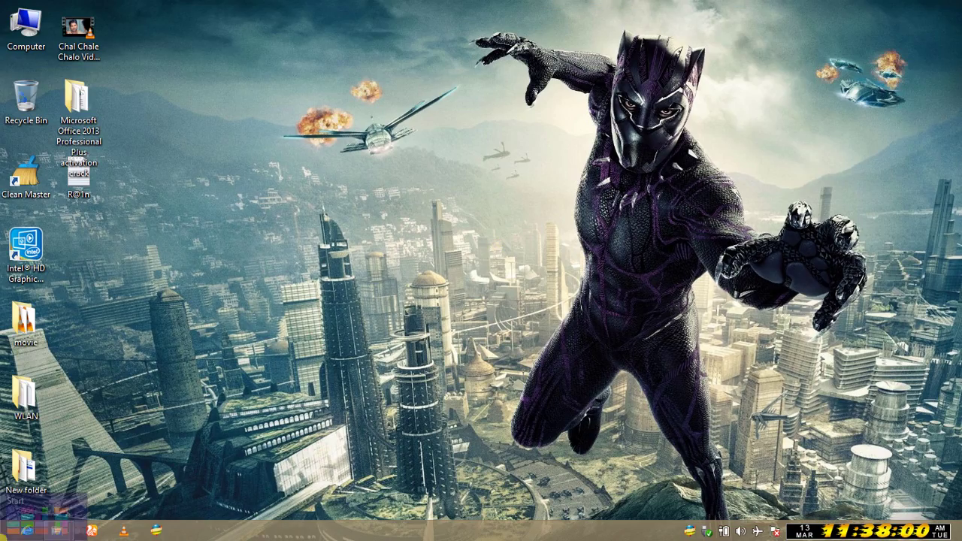
# Open Word 2013 with a blank document and close the license agreement prompt without accepting it.
pyautogui.click(2, 538)
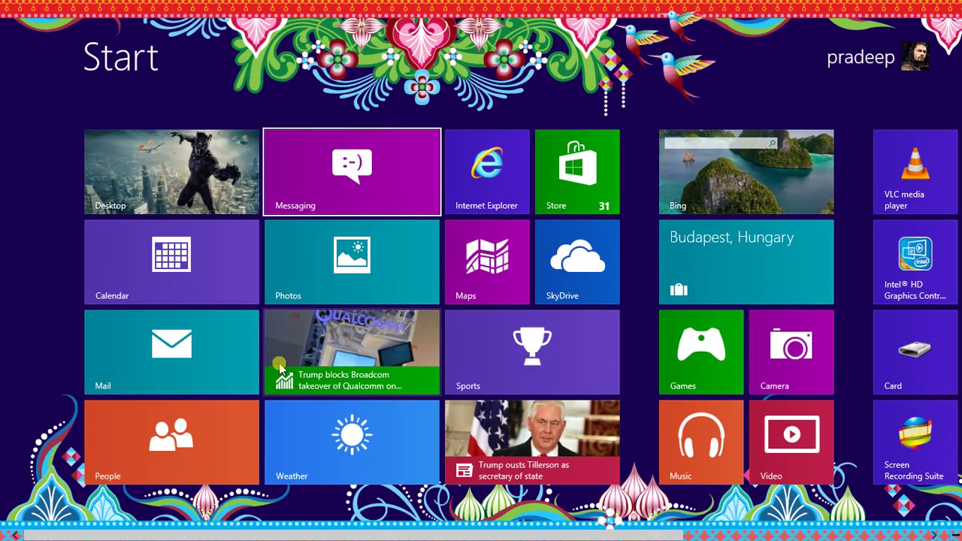
pyautogui.press('Right')
pyautogui.press('Right')
pyautogui.press('Right')
pyautogui.press('Right')
pyautogui.press('Right')
pyautogui.press('Right')
pyautogui.press('Right')
pyautogui.press('Down')
pyautogui.press('Down')
pyautogui.press('Down')
pyautogui.press('super')
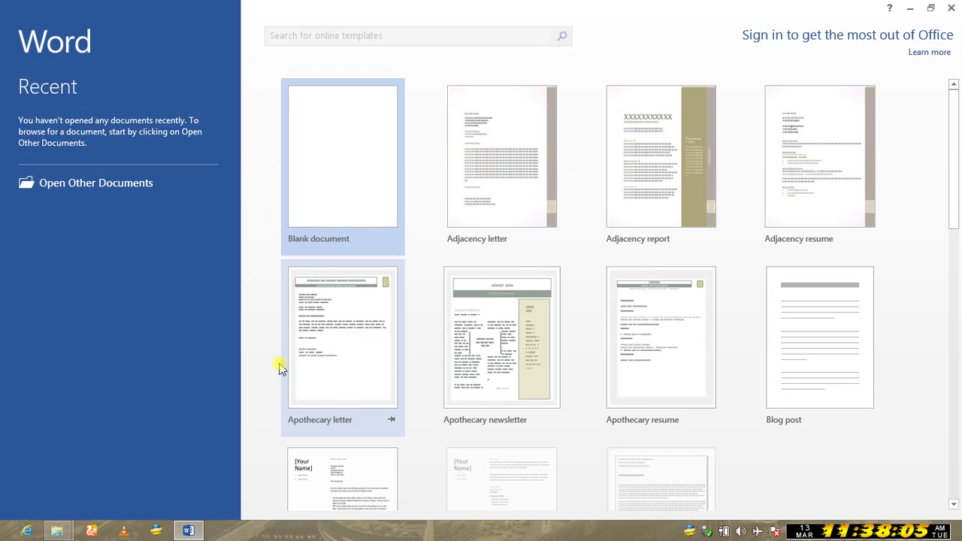
pyautogui.click(364, 165)
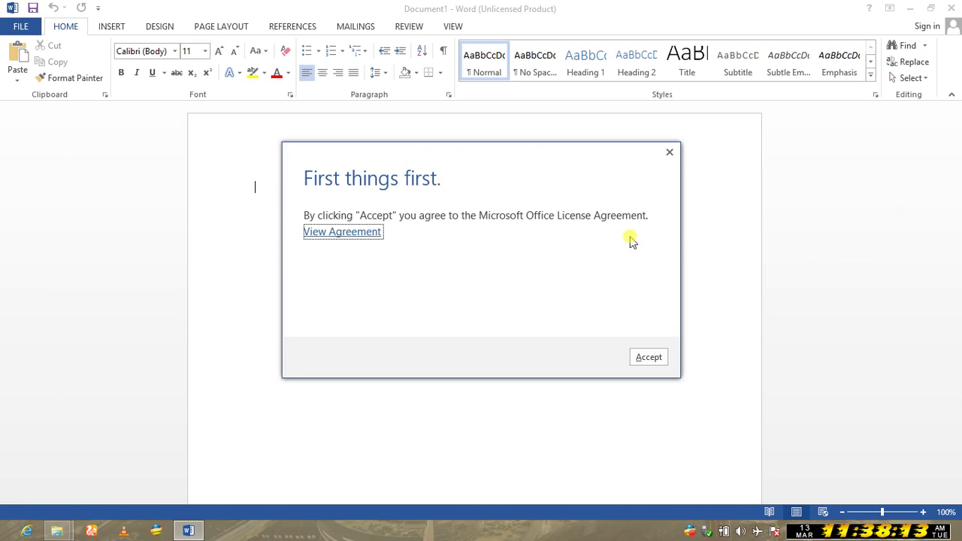
pyautogui.click(669, 155)
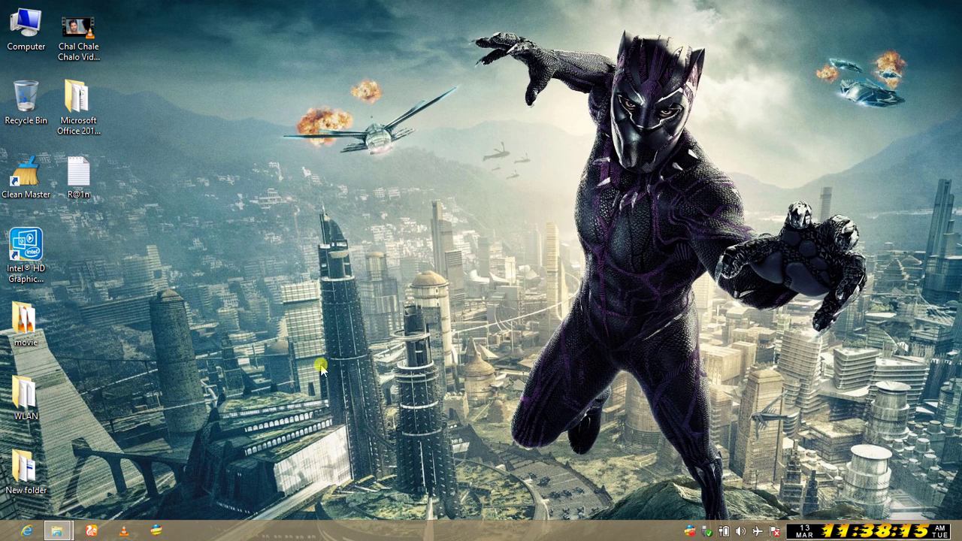
# Launch Word 2013, accept the Microsoft Office License Agreement and create a blank document.
pyautogui.press('super')
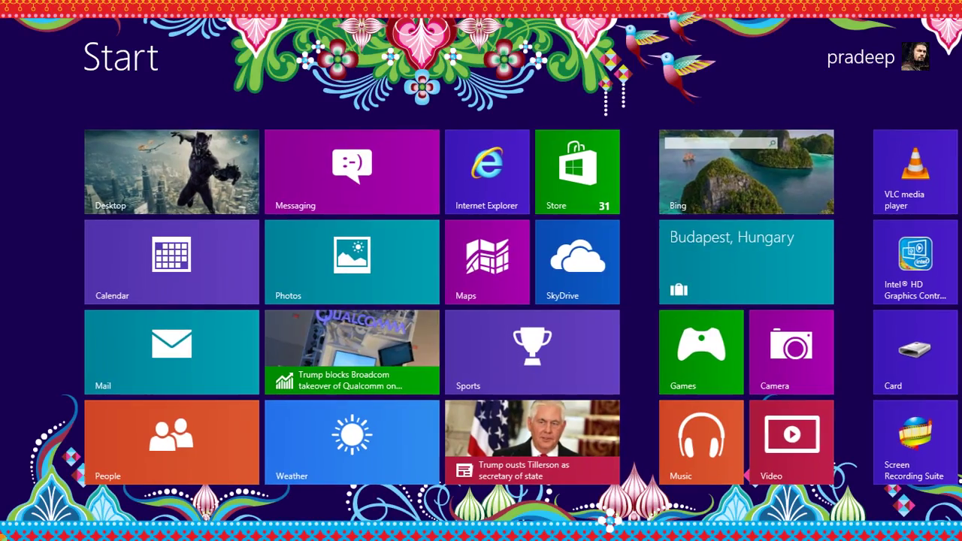
pyautogui.press('Right')
pyautogui.press('Right')
pyautogui.press('Right')
pyautogui.press('Right')
pyautogui.press('Right')
pyautogui.press('Right')
pyautogui.press('Right')
pyautogui.press('Right')
pyautogui.press('Down')
pyautogui.press('Down')
pyautogui.press('Down')
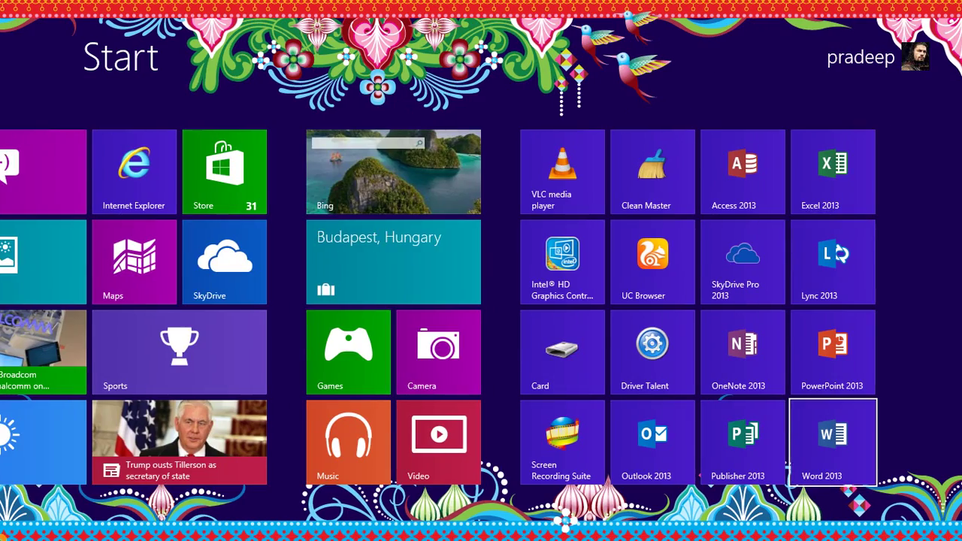
pyautogui.press('Return')
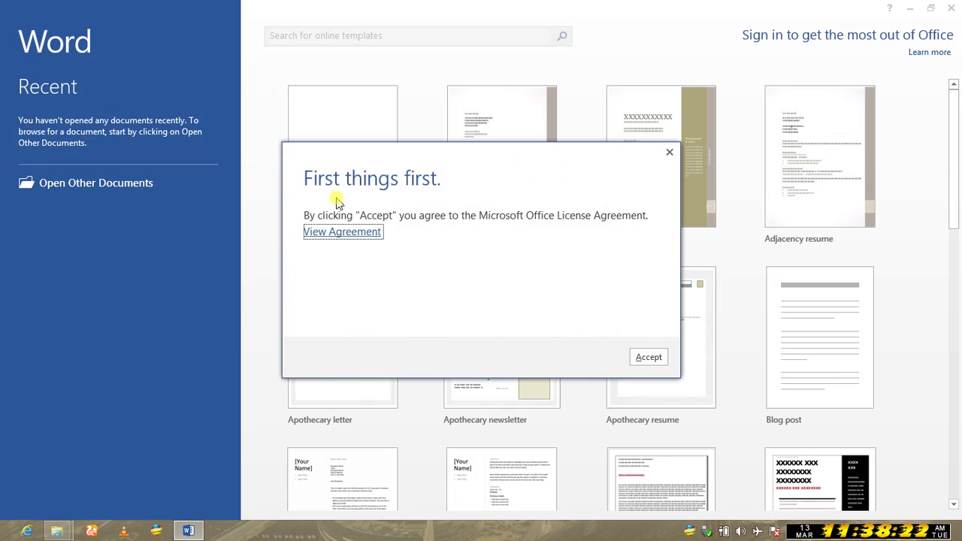
pyautogui.click(648, 359)
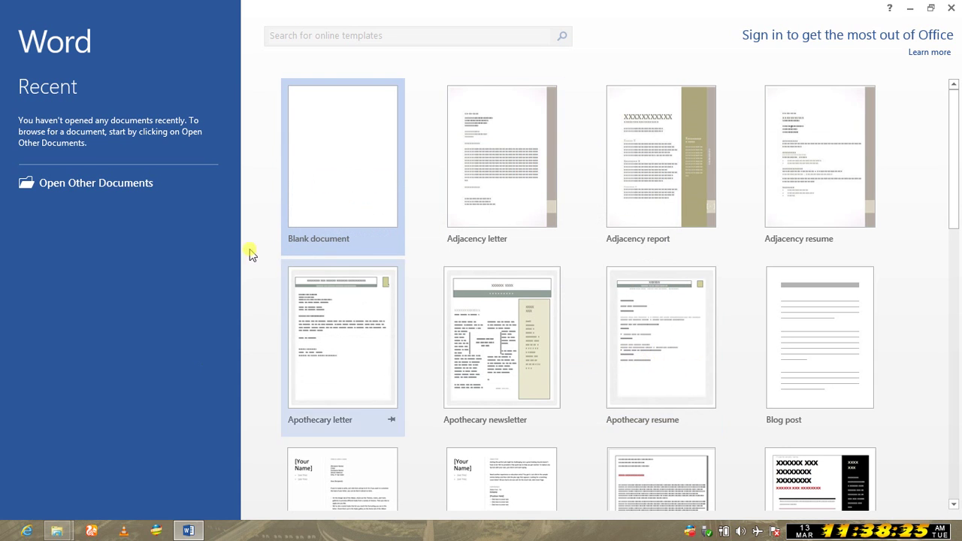
pyautogui.click(350, 188)
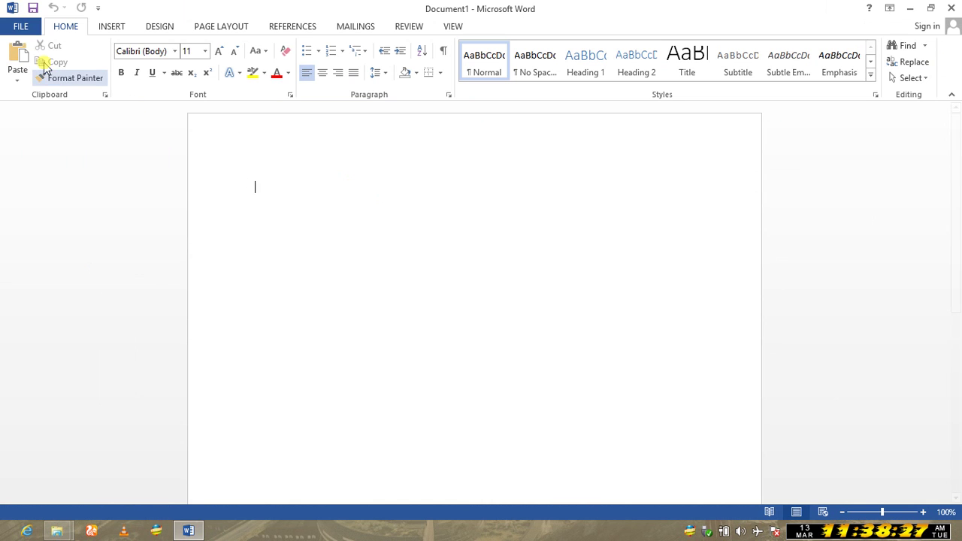
# Check the product activation status on Word's Account page, and close Word to return to a refreshed desktop.
pyautogui.click(15, 27)
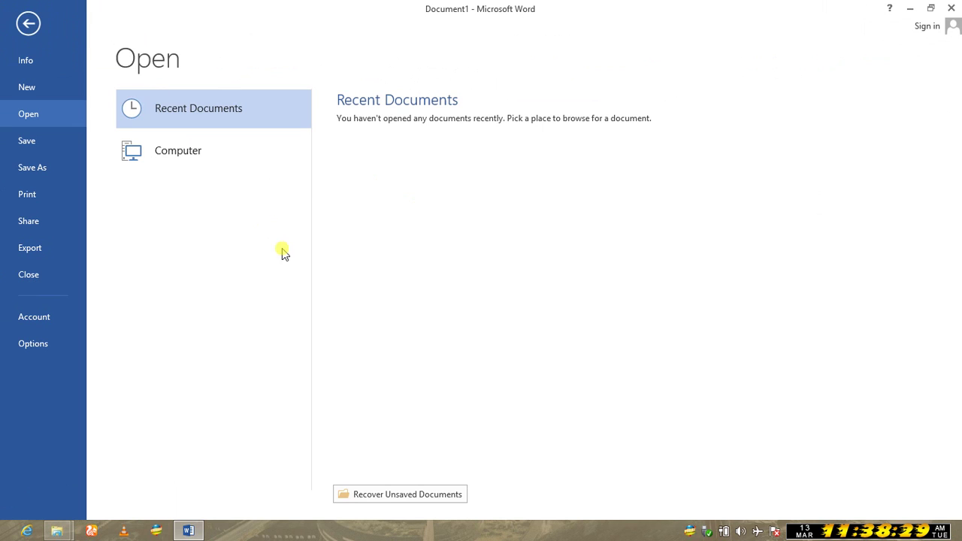
pyautogui.click(18, 320)
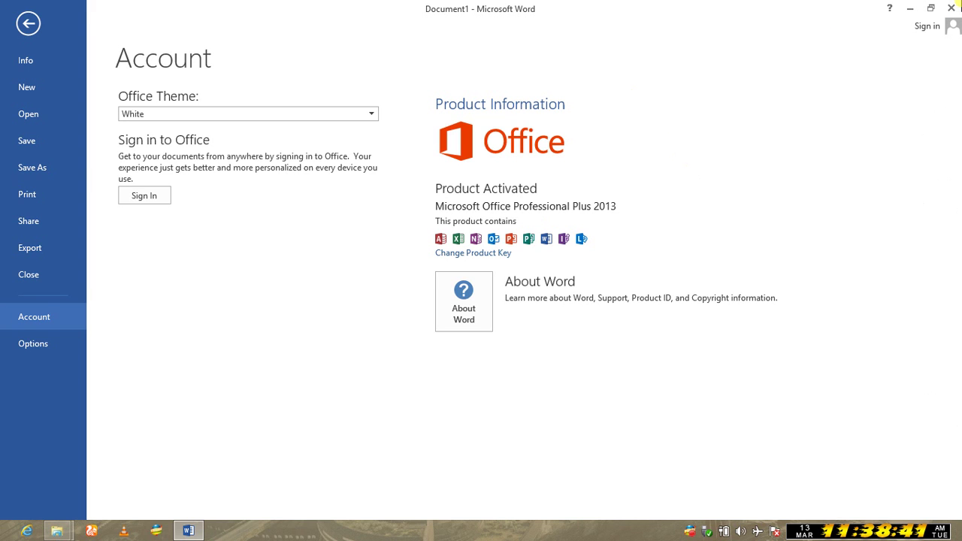
pyautogui.click(953, 6)
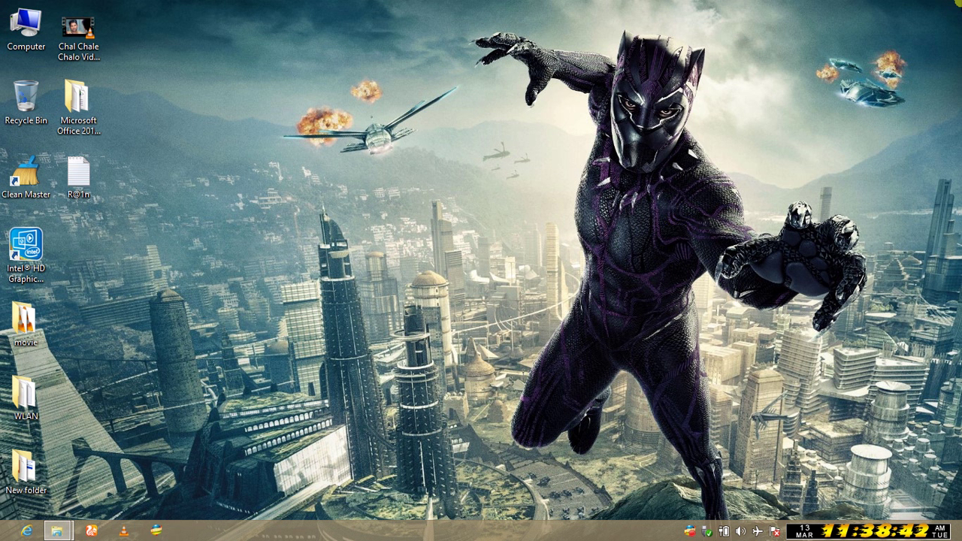
pyautogui.rightClick(489, 119)
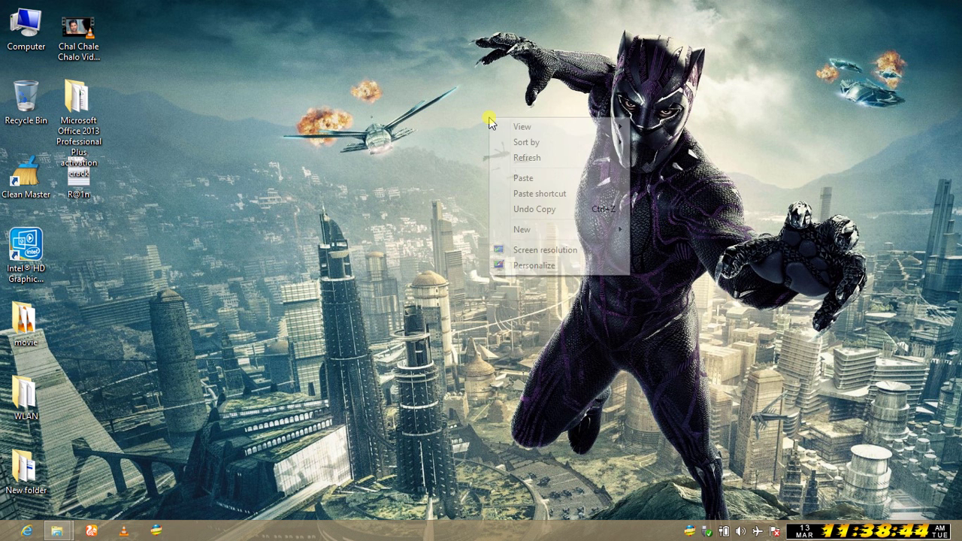
pyautogui.click(538, 158)
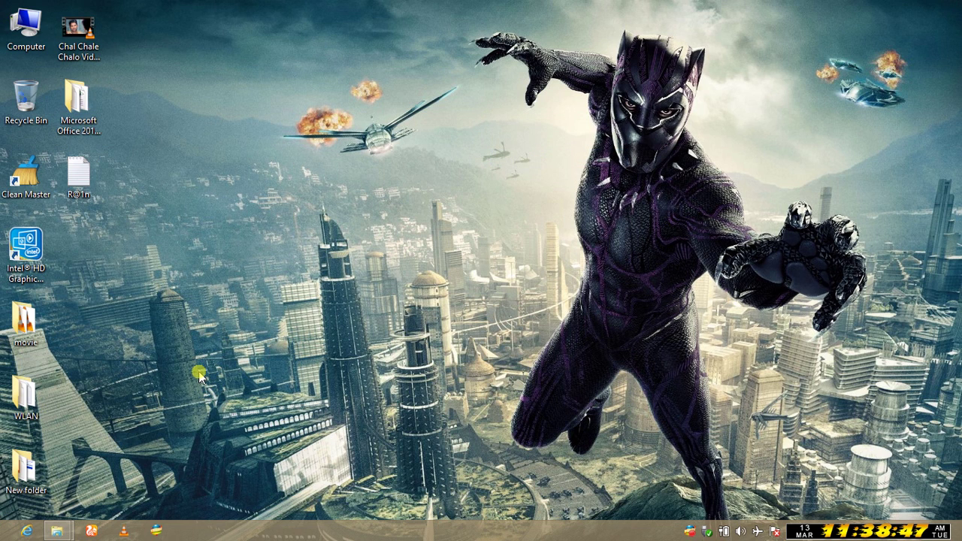